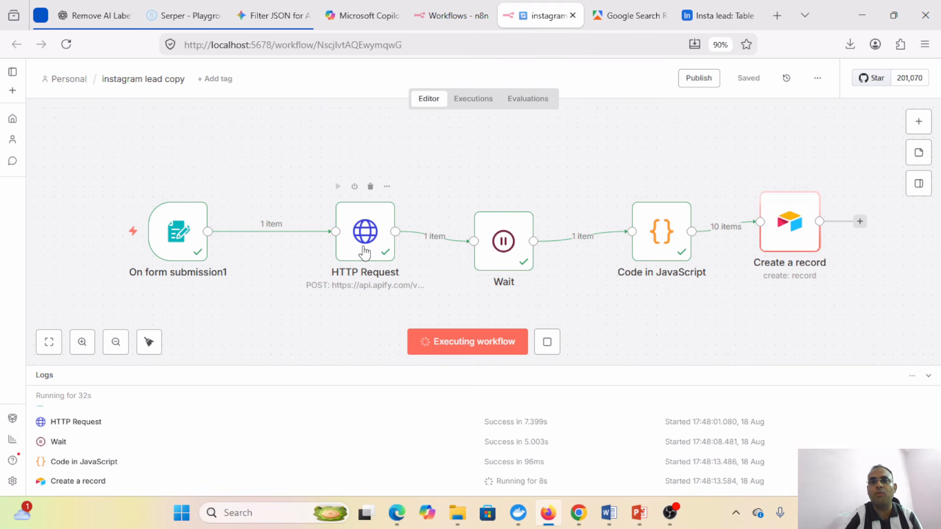
# Step: Switch to the Insta lead table in Airtable, look through the first record's Instagram profile, and close the profile
pyautogui.moveTo(743, 219)
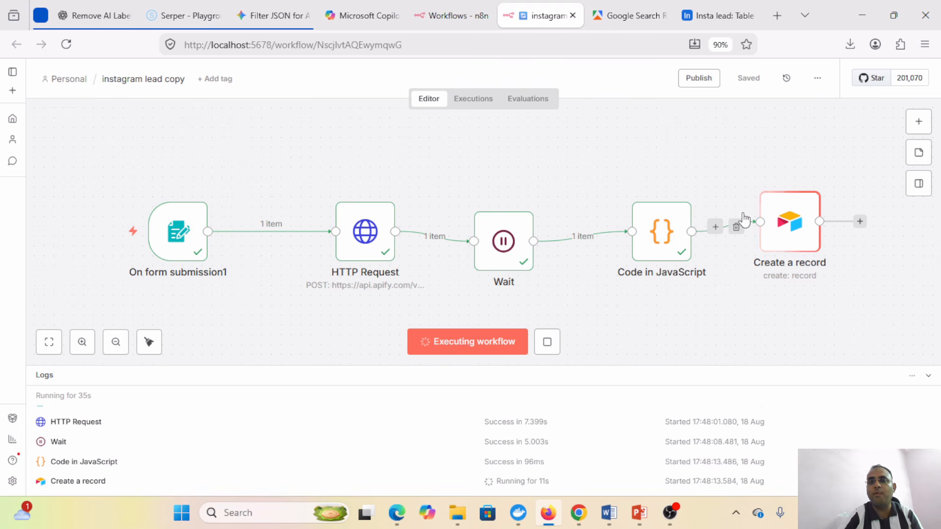
pyautogui.click(706, 7)
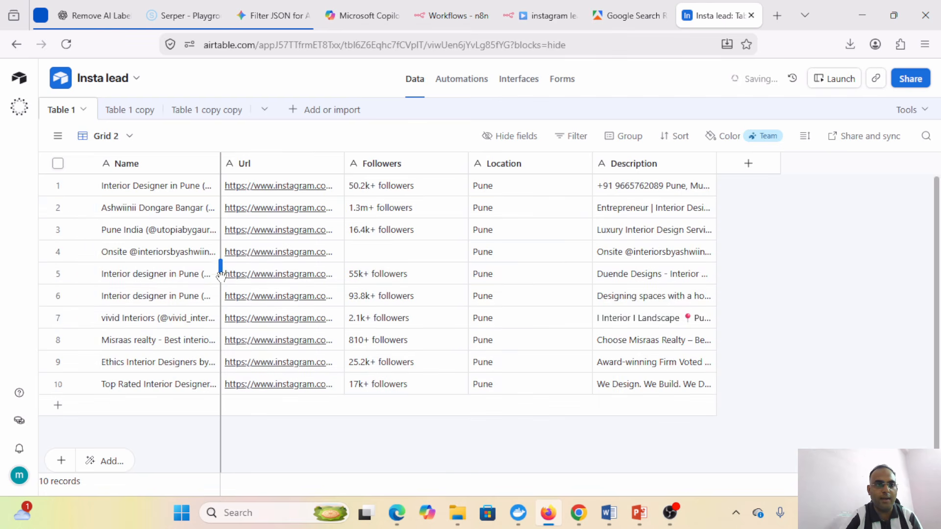
pyautogui.click(272, 190)
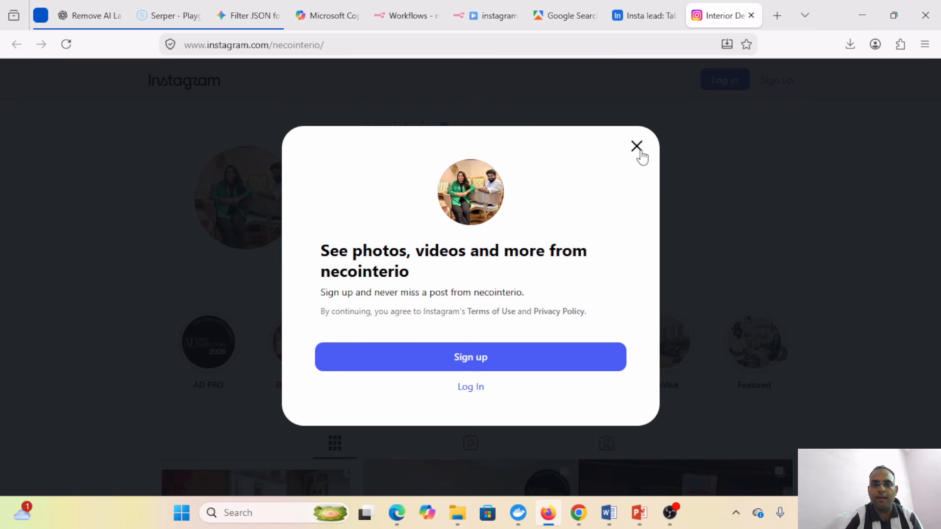
pyautogui.click(636, 147)
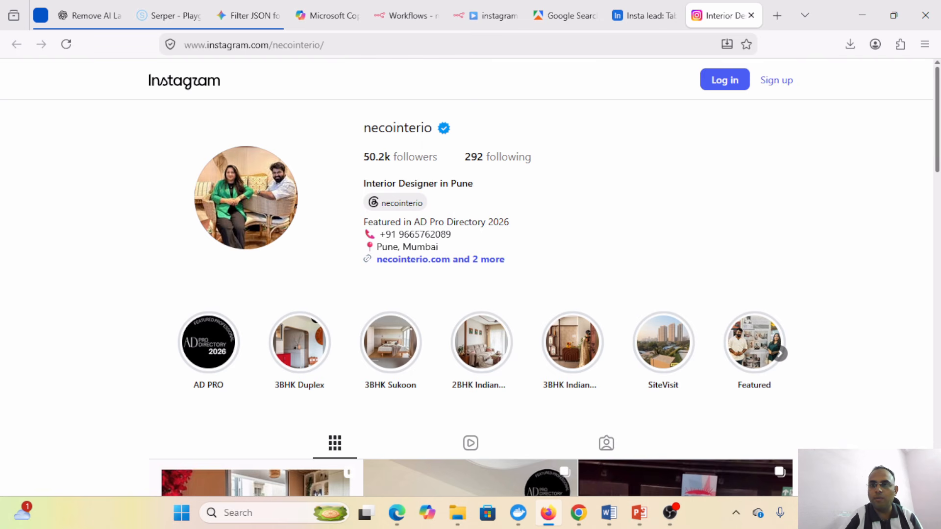
pyautogui.moveTo(937, 122); pyautogui.dragTo(936, 237)
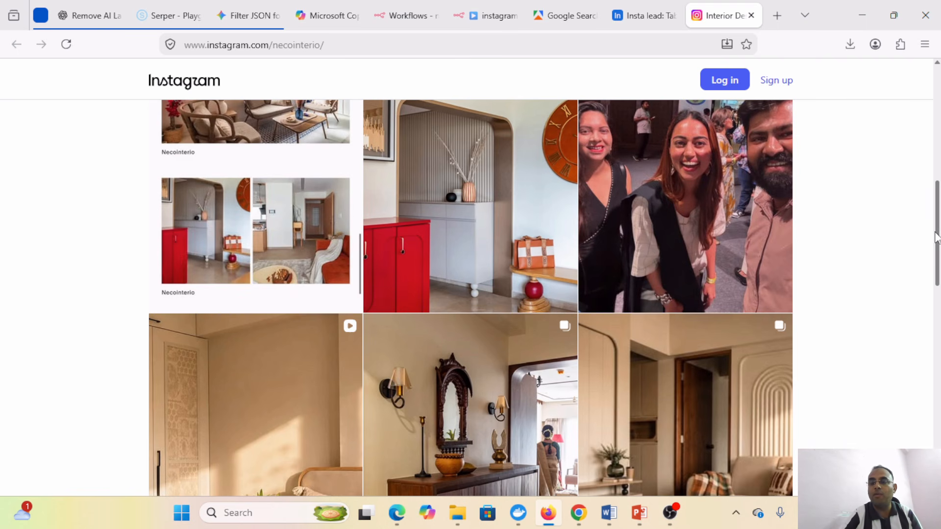
pyautogui.moveTo(936, 237); pyautogui.dragTo(937, 131)
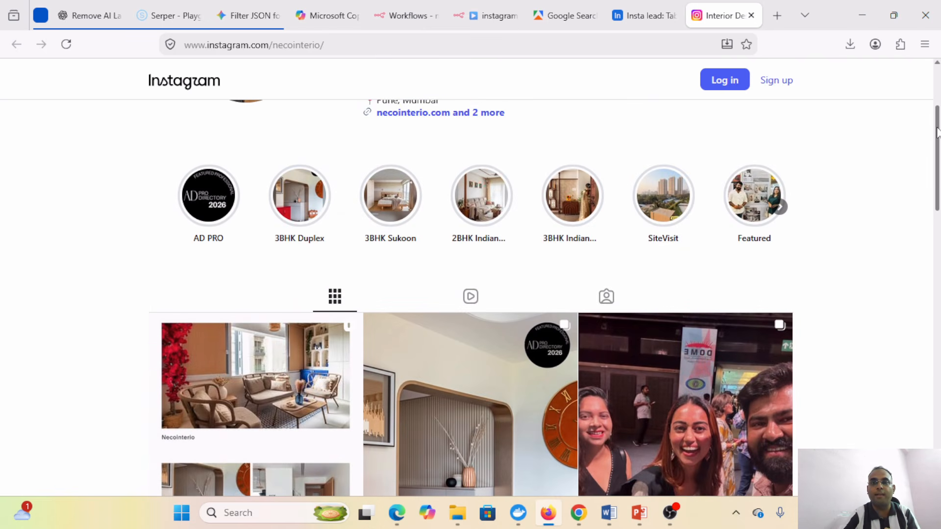
pyautogui.scroll(2, 936, 126)
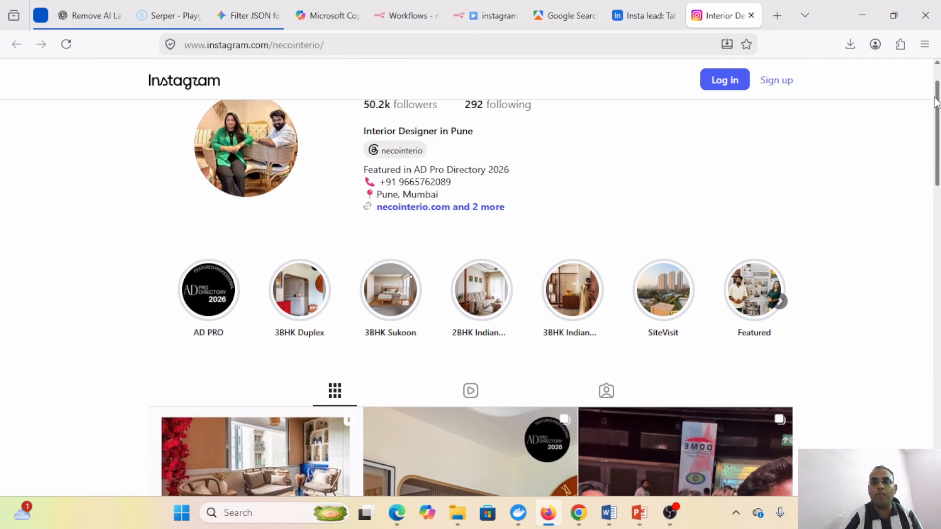
pyautogui.click(751, 15)
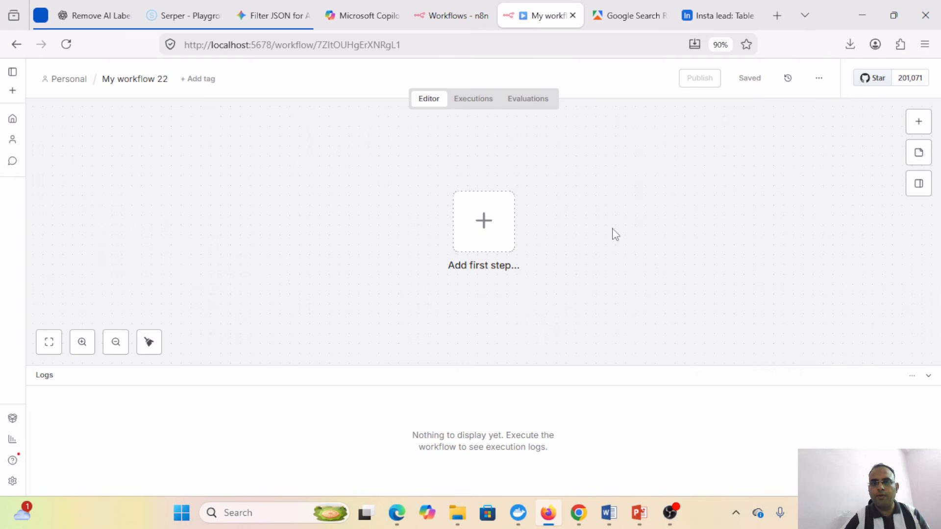
# Step: Add an On form submission trigger to the empty workflow, with "insta lead" as both form title and form description
pyautogui.click(924, 127)
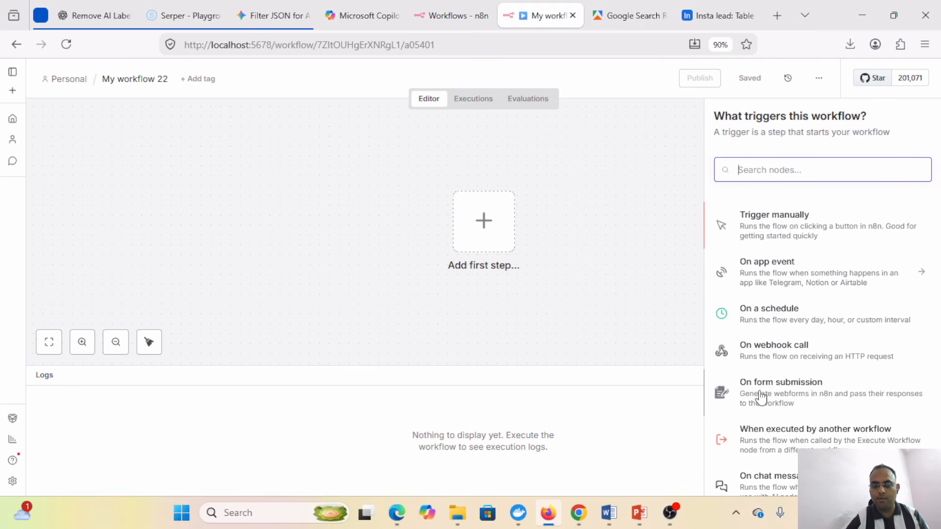
pyautogui.click(760, 396)
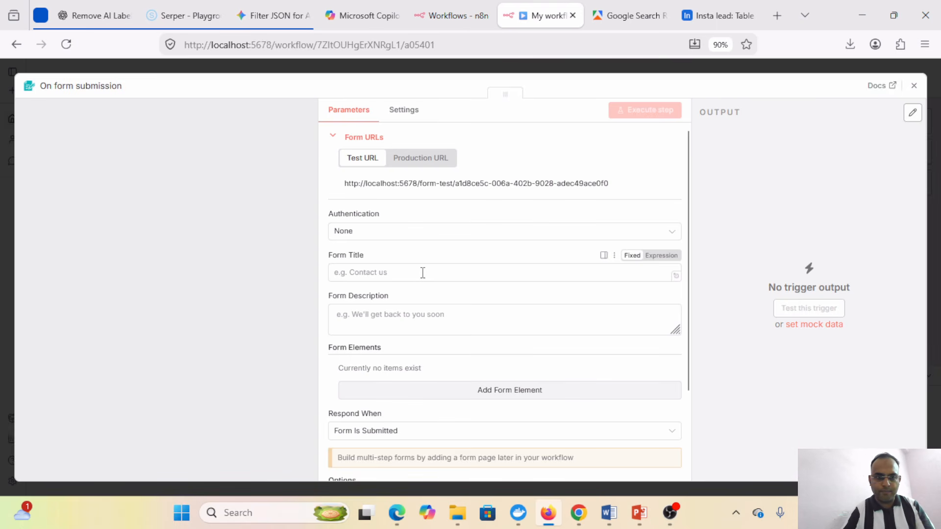
pyautogui.click(373, 273)
pyautogui.write('insta lead')
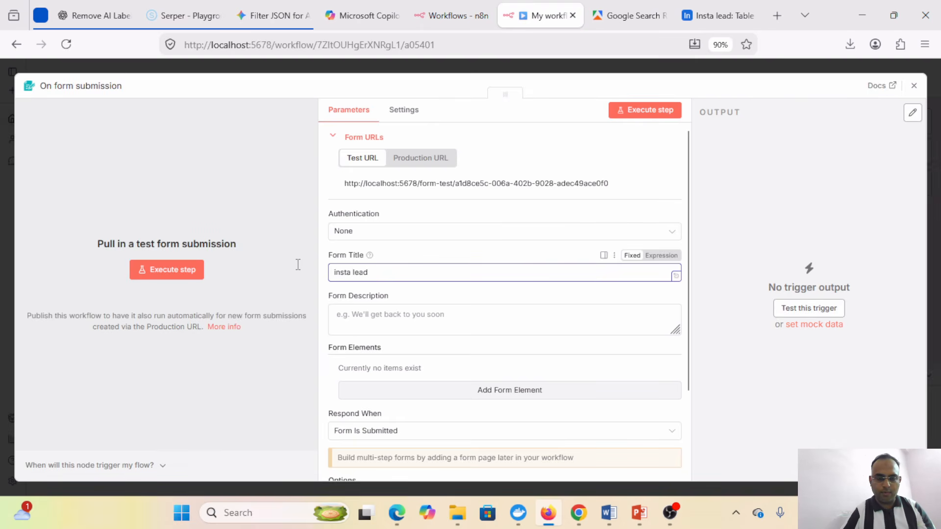
pyautogui.tripleClick(330, 272)
pyautogui.hotkey('ctrl', 'c')
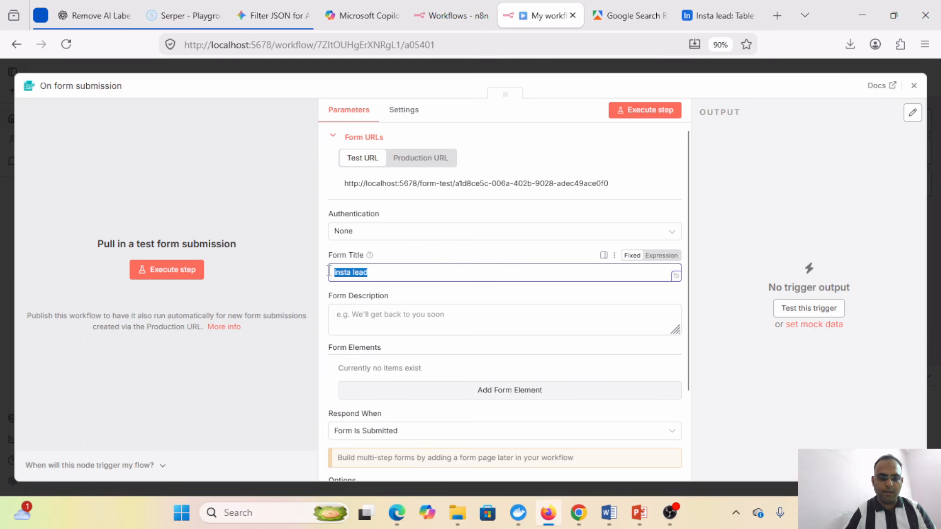
pyautogui.click(387, 320)
pyautogui.hotkey('ctrl', 'v')
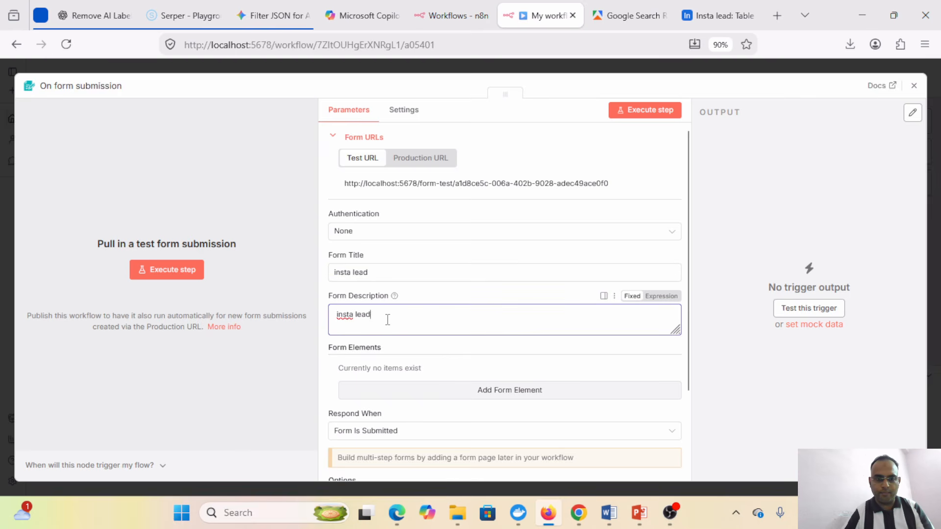
# Step: Add form elements and set the first one's field name and label to "who are you looking for"
pyautogui.scroll(-2, 677, 371)
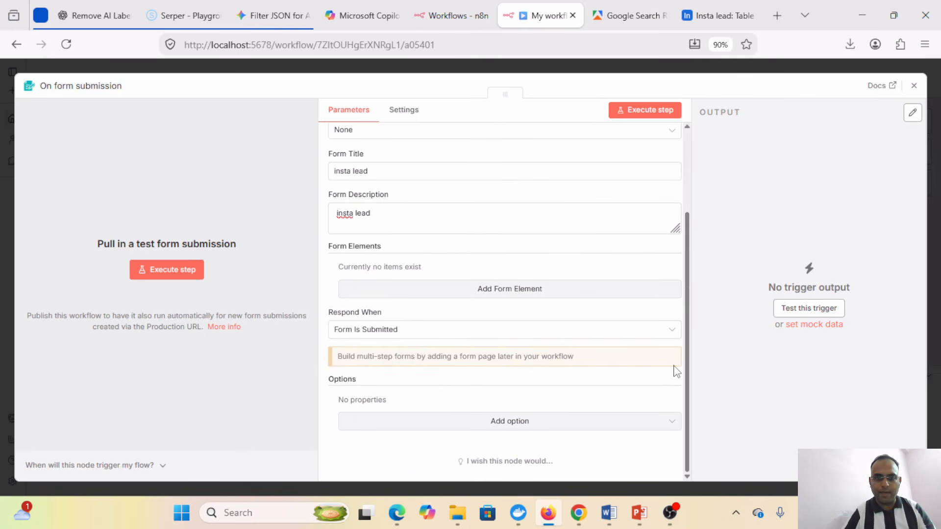
pyautogui.click(504, 293)
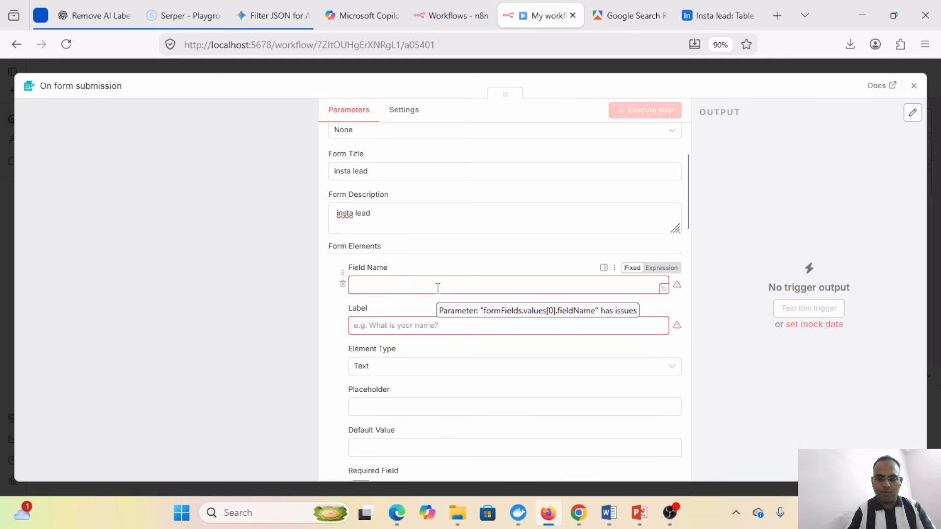
pyautogui.click(437, 287)
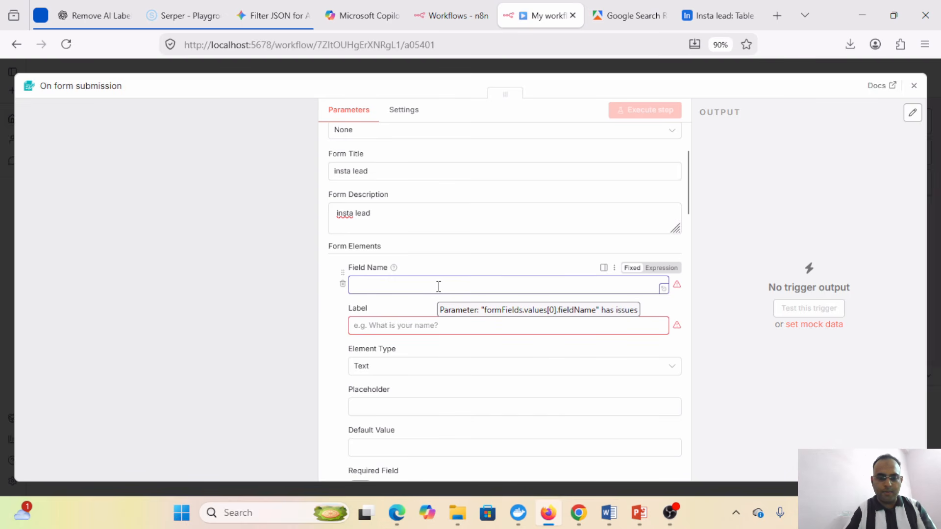
pyautogui.write('who are ')
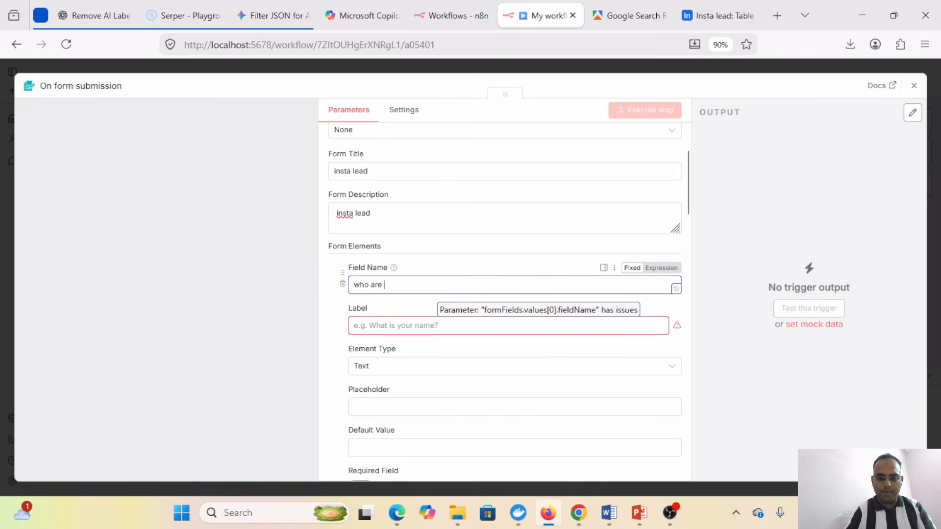
pyautogui.write('you looking for')
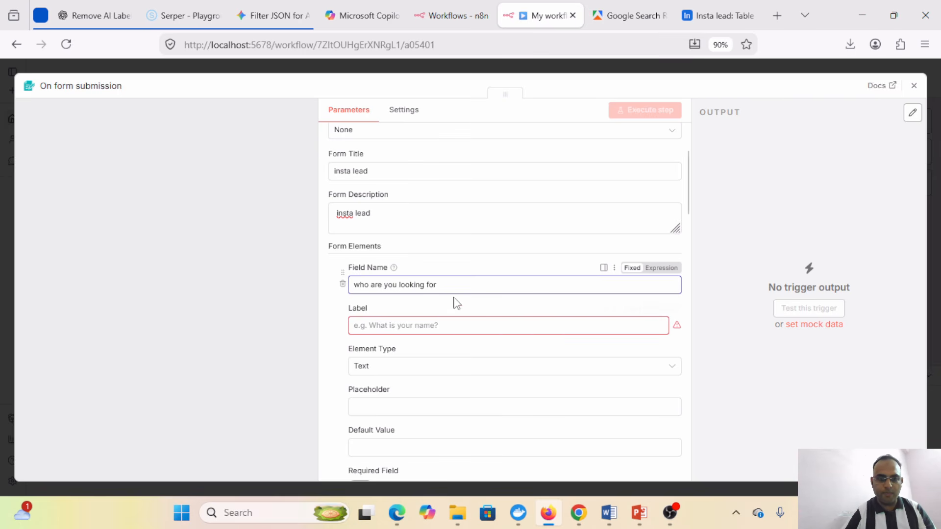
pyautogui.click(404, 326)
pyautogui.tripleClick(469, 283)
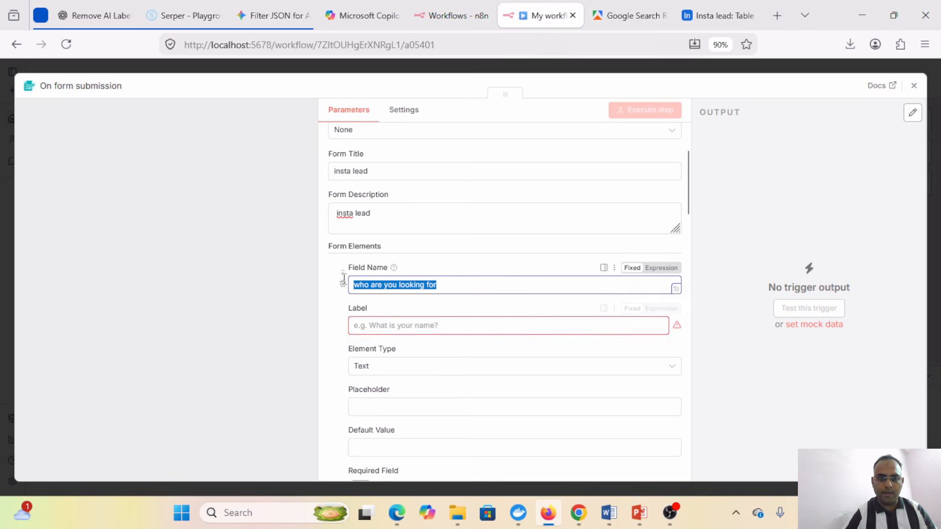
pyautogui.hotkey('ctrl', 'c')
pyautogui.click(390, 327)
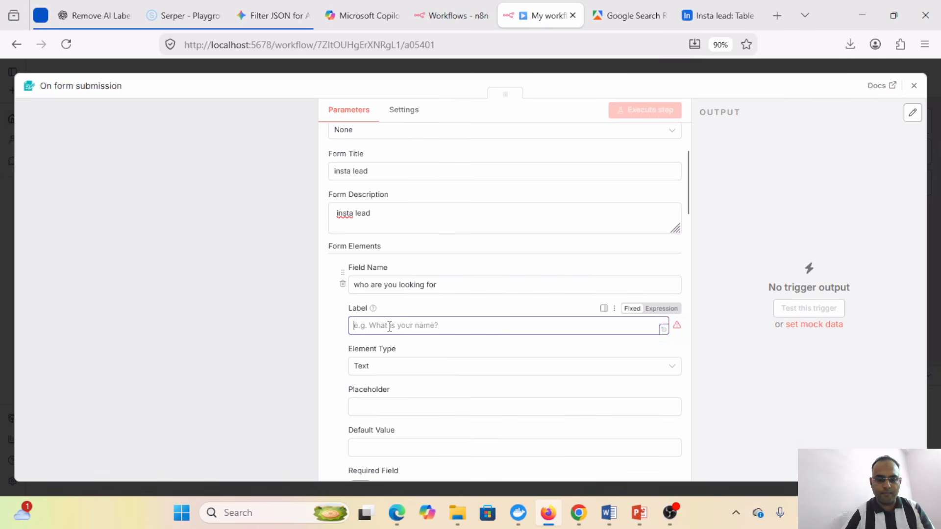
pyautogui.hotkey('ctrl', 'v')
# Step: Set both the field name and the label of the third form element to "Location"
pyautogui.scroll(-3, 690, 183)
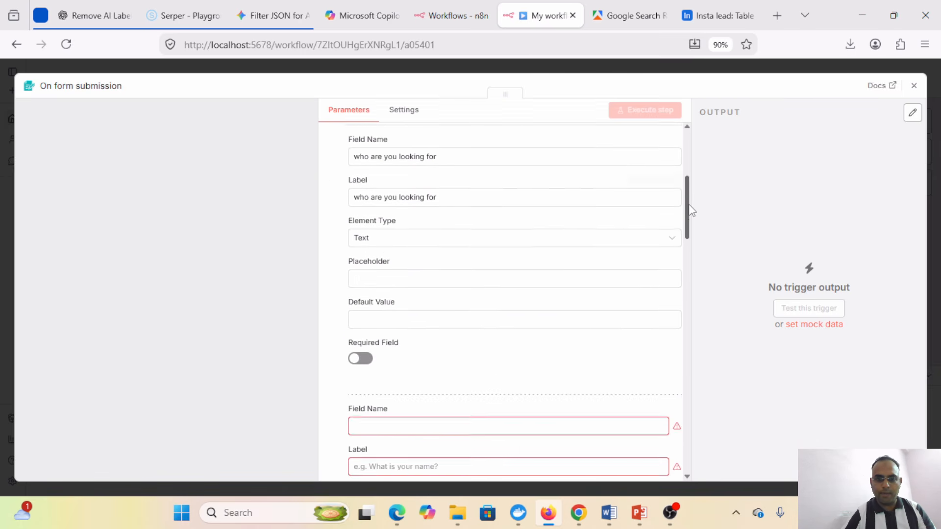
pyautogui.scroll(-6, 692, 209)
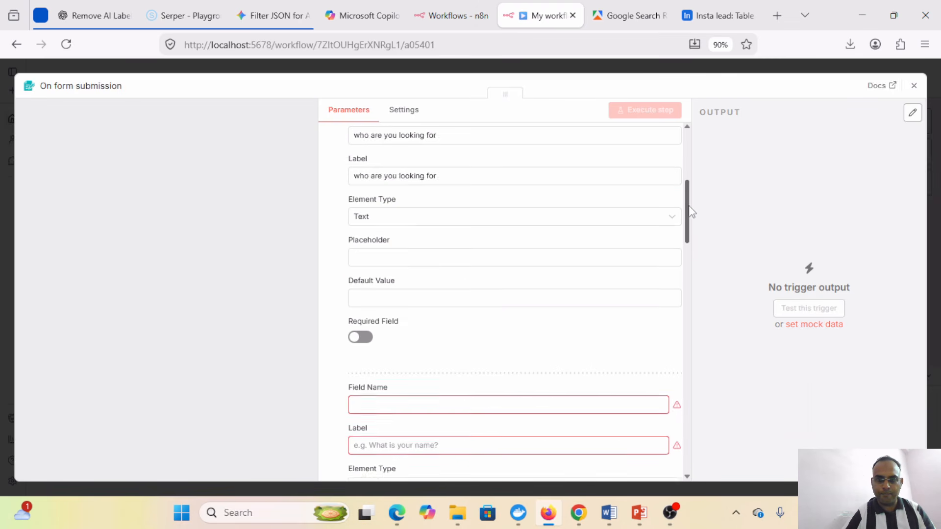
pyautogui.scroll(-3, 681, 263)
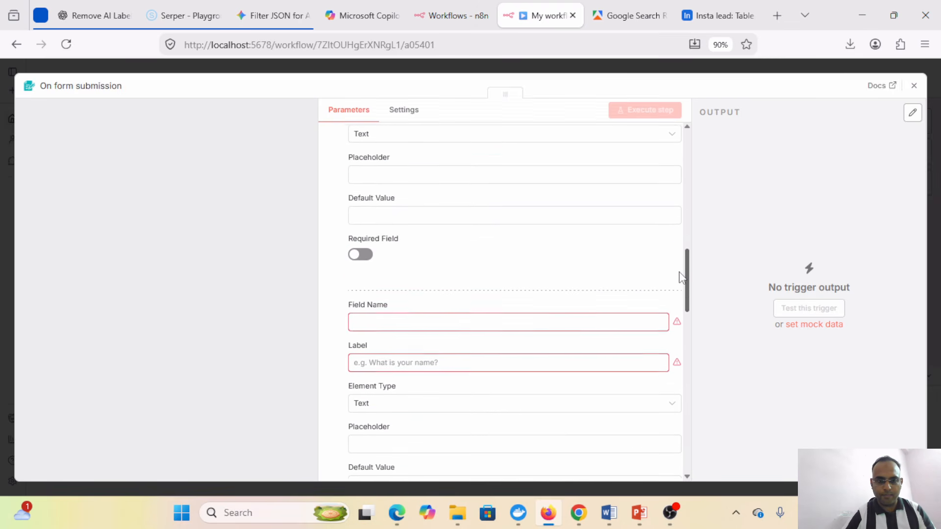
pyautogui.click(438, 280)
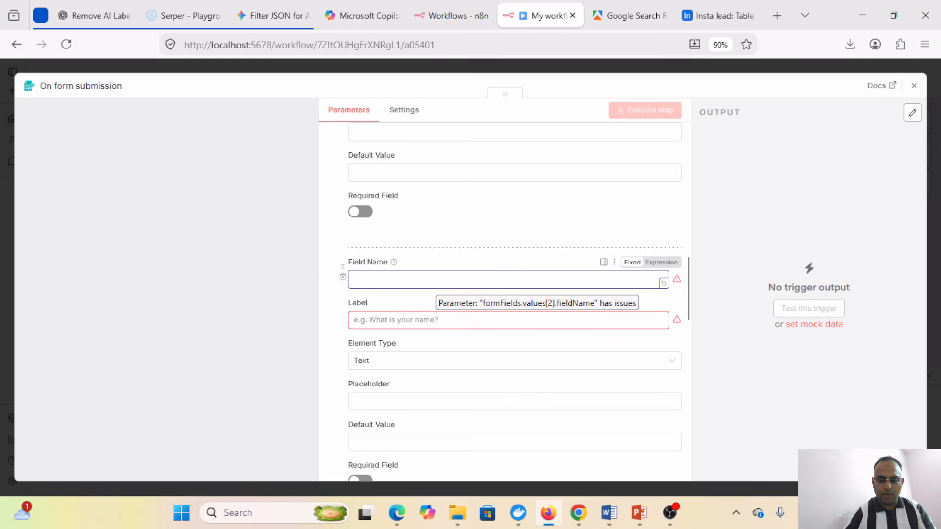
pyautogui.write('Location')
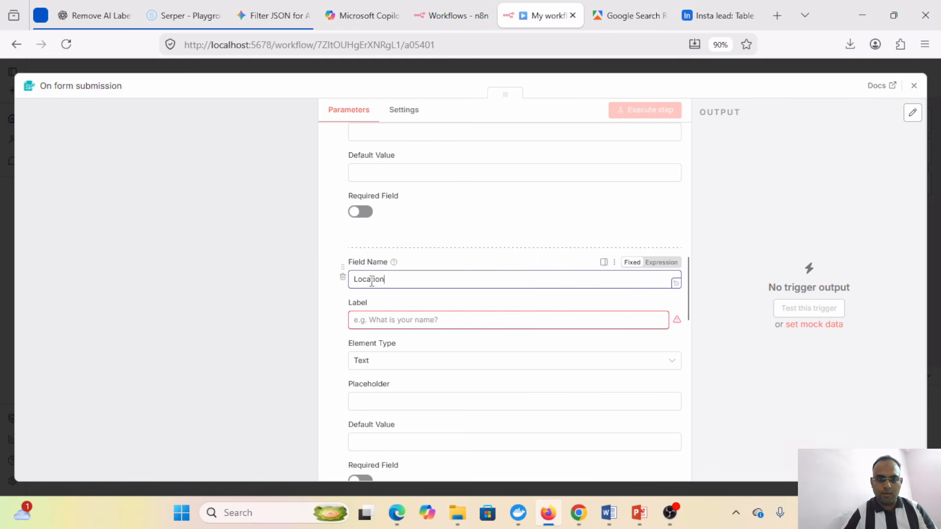
pyautogui.moveTo(412, 280); pyautogui.dragTo(341, 280)
pyautogui.hotkey('ctrl', 'c')
pyautogui.click(373, 319)
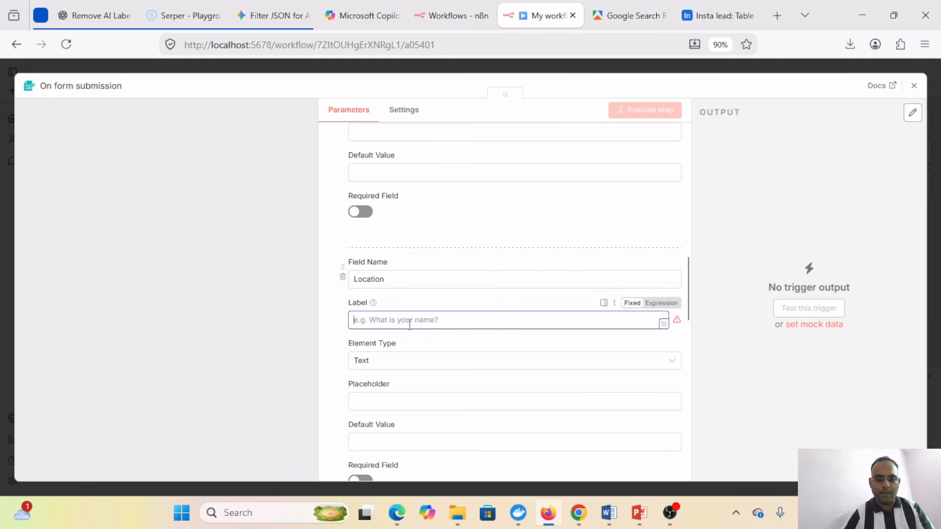
pyautogui.hotkey('ctrl', 'v')
# Step: Delete the blank form elements before and after Location, and close the form trigger's settings
pyautogui.moveTo(687, 272); pyautogui.dragTo(666, 332)
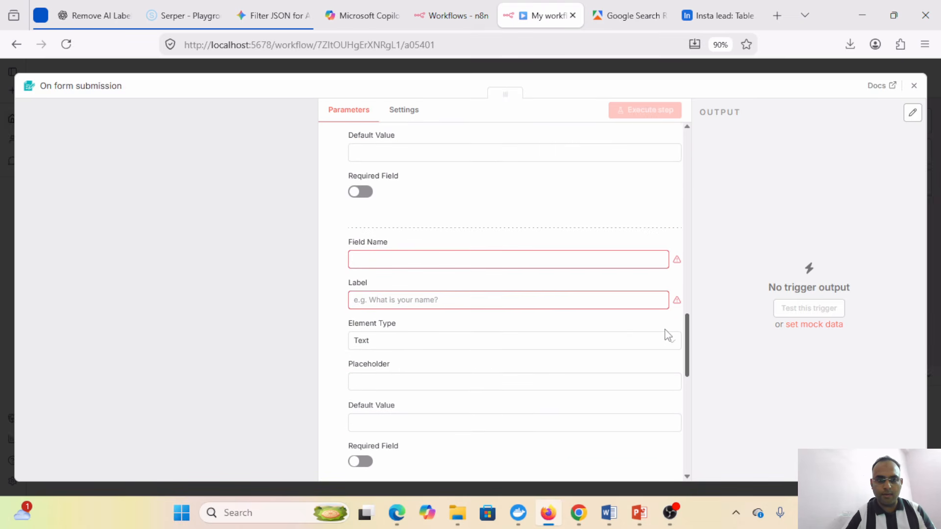
pyautogui.moveTo(343, 263)
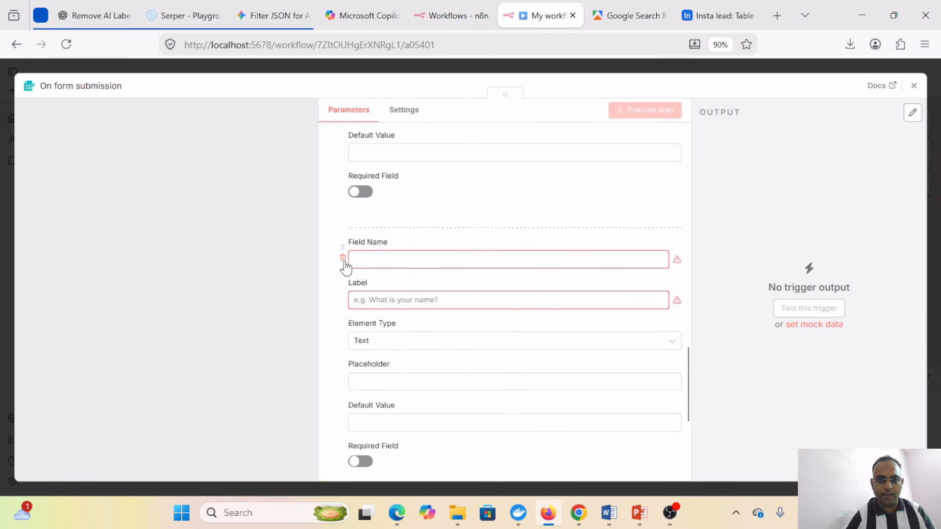
pyautogui.click(343, 262)
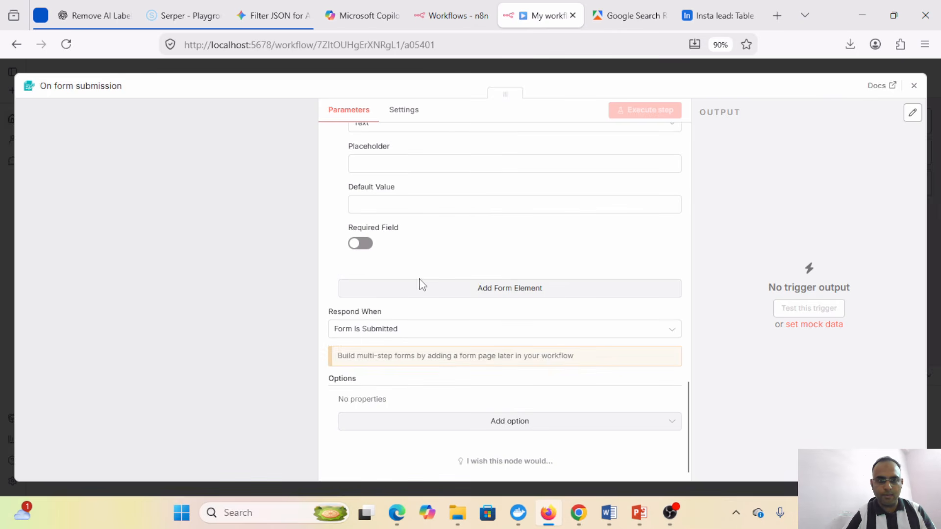
pyautogui.moveTo(687, 413); pyautogui.dragTo(686, 269)
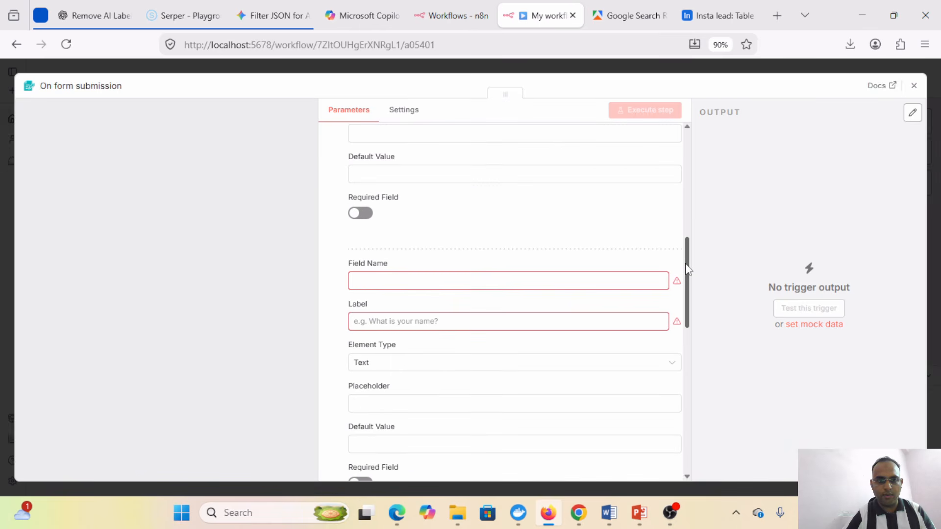
pyautogui.click(343, 280)
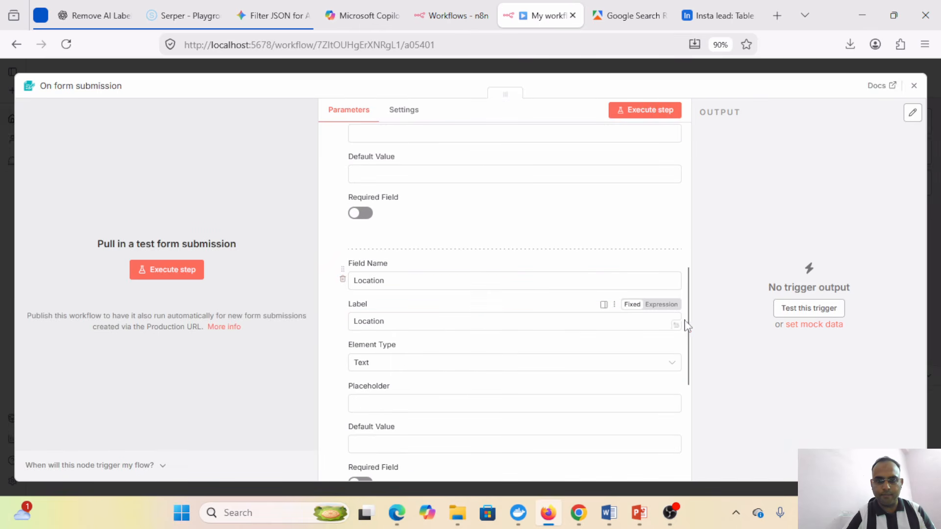
pyautogui.moveTo(691, 327); pyautogui.dragTo(673, 353)
pyautogui.click(673, 352)
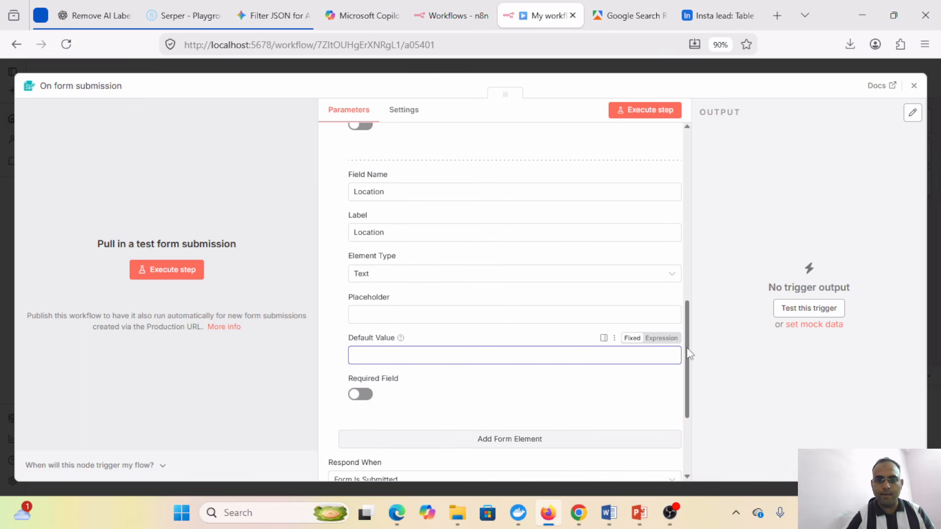
pyautogui.click(913, 88)
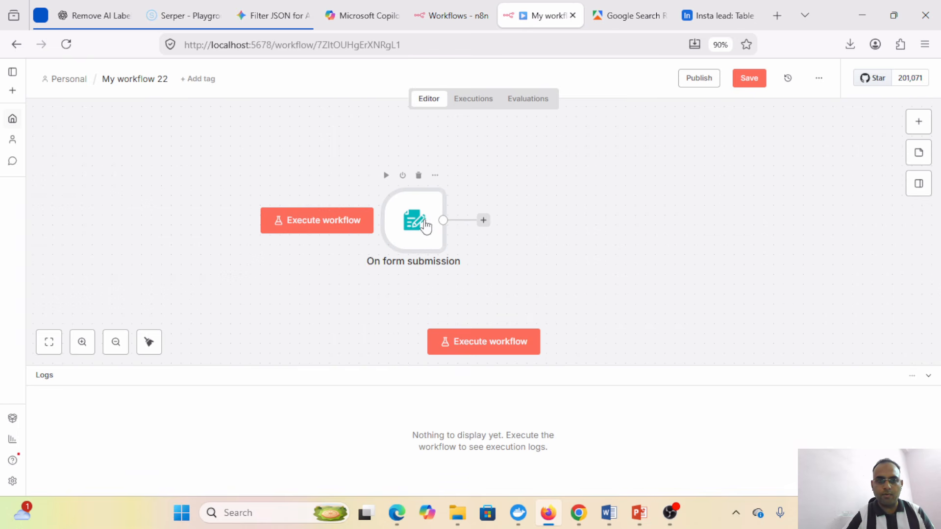
# Step: Add an HTTP Request node after the form submission trigger, keeping GET as its method
pyautogui.click(483, 220)
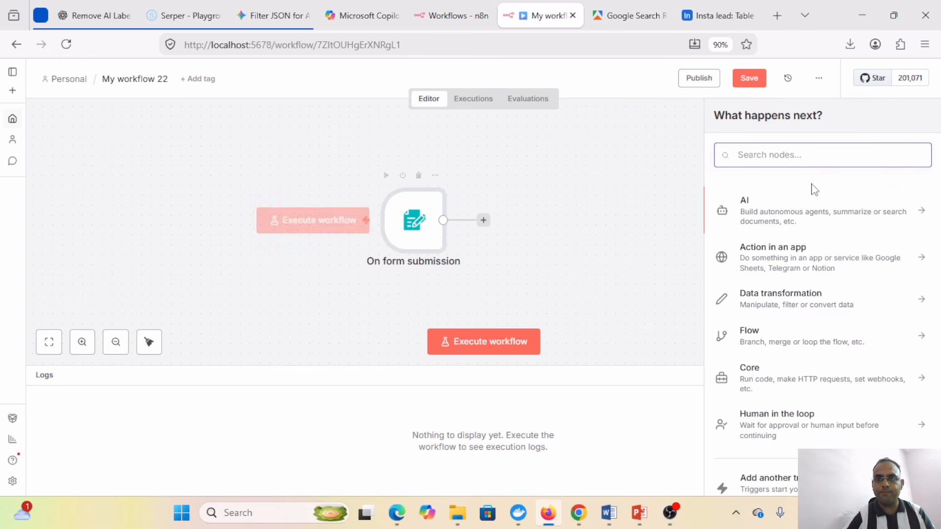
pyautogui.write('http')
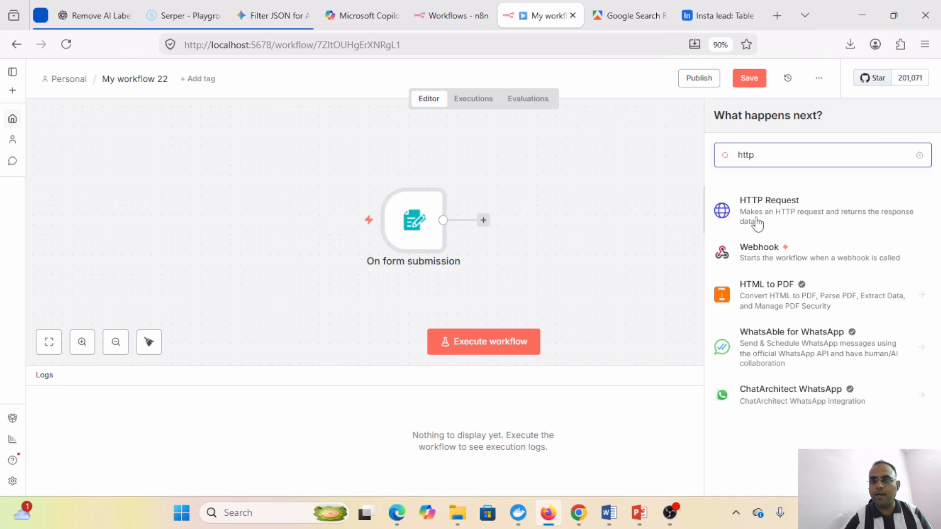
pyautogui.click(758, 224)
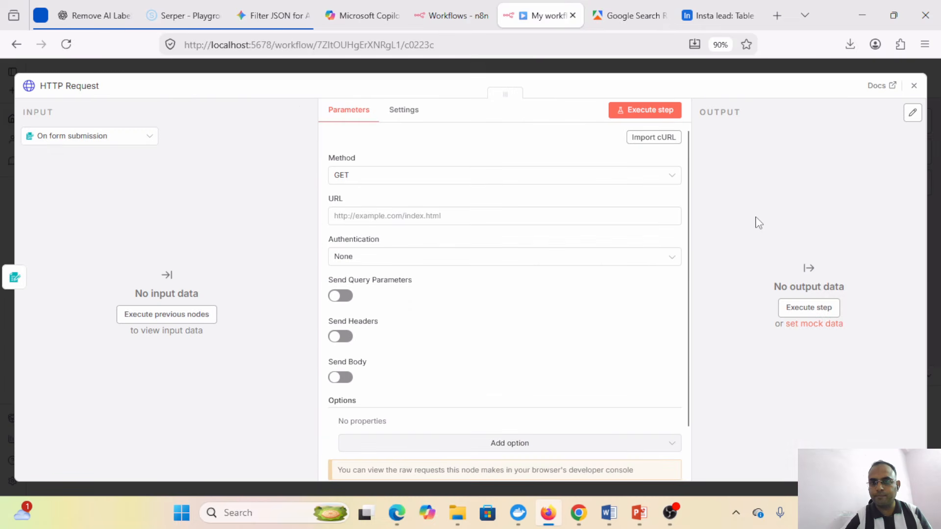
pyautogui.click(570, 184)
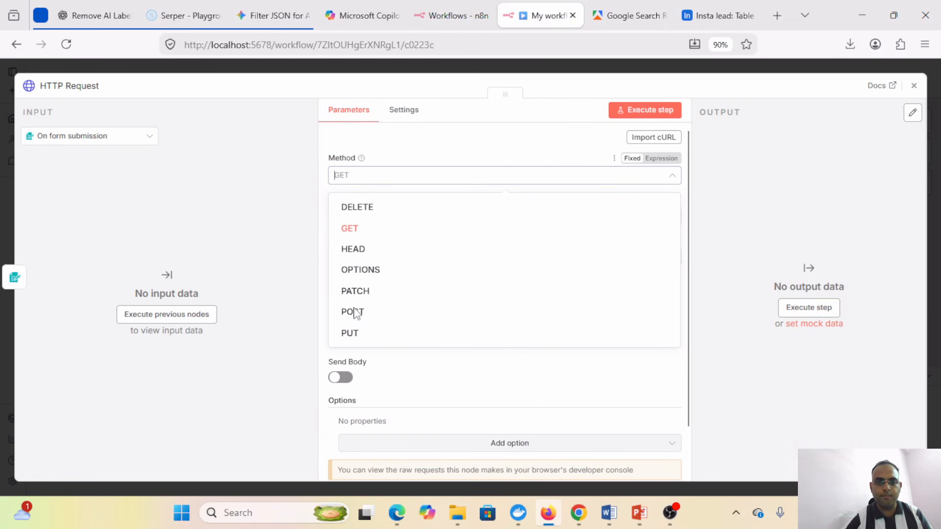
pyautogui.press('Escape')
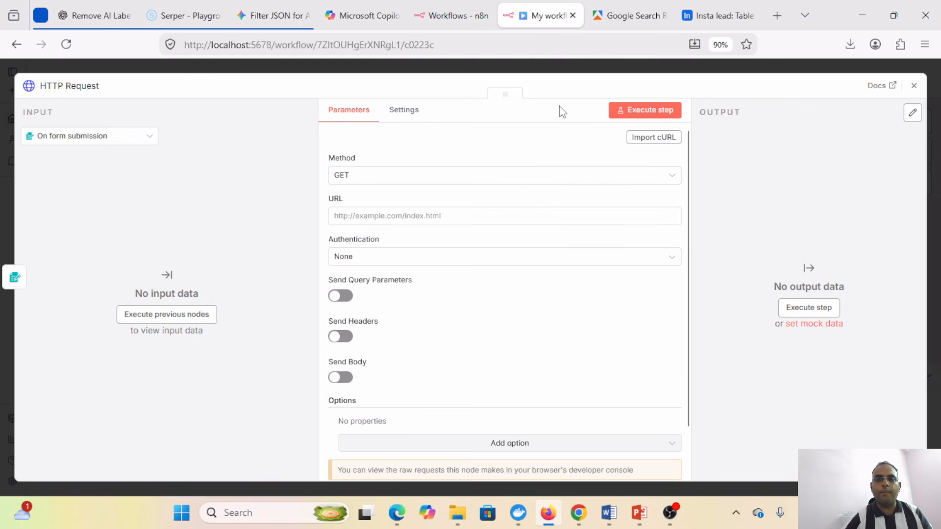
# Step: In Apify, copy the "Run Actor synchronously and get dataset items" endpoint URL of the Google Search Results Scraper
pyautogui.click(636, 8)
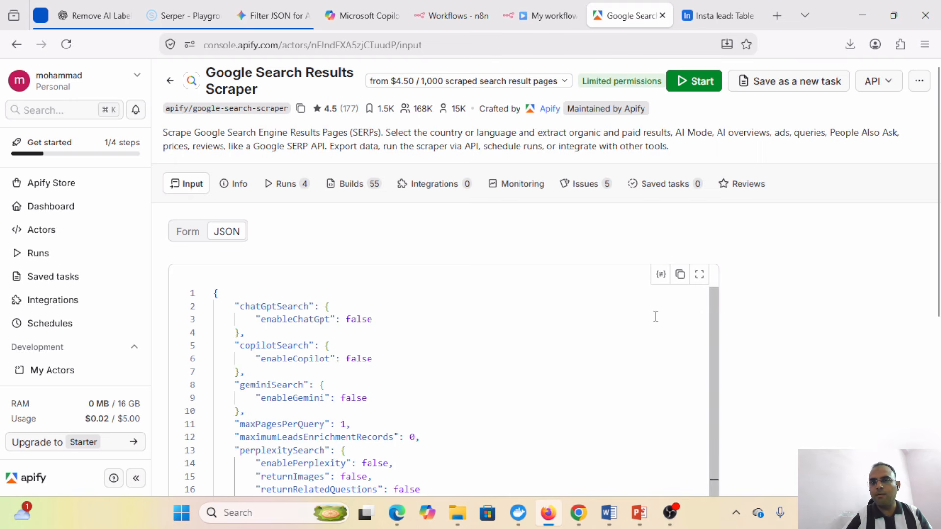
pyautogui.click(598, 333)
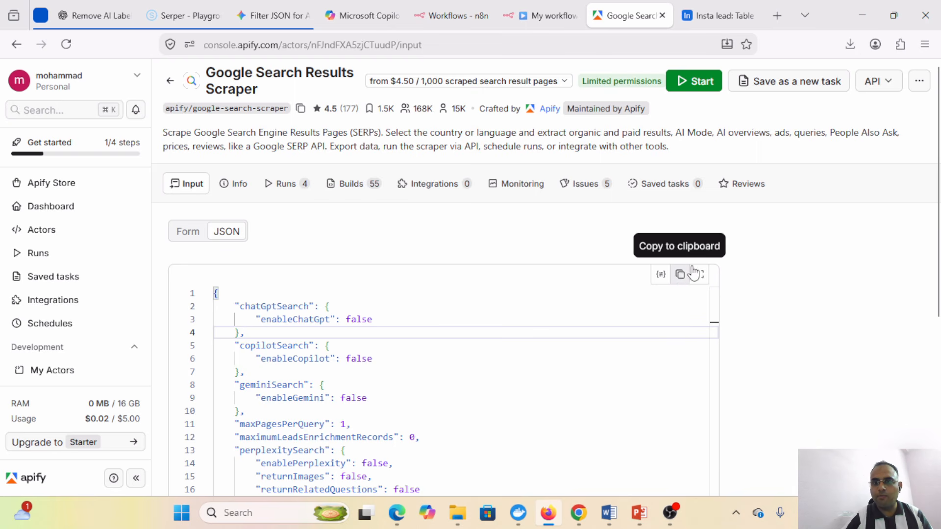
pyautogui.click(888, 86)
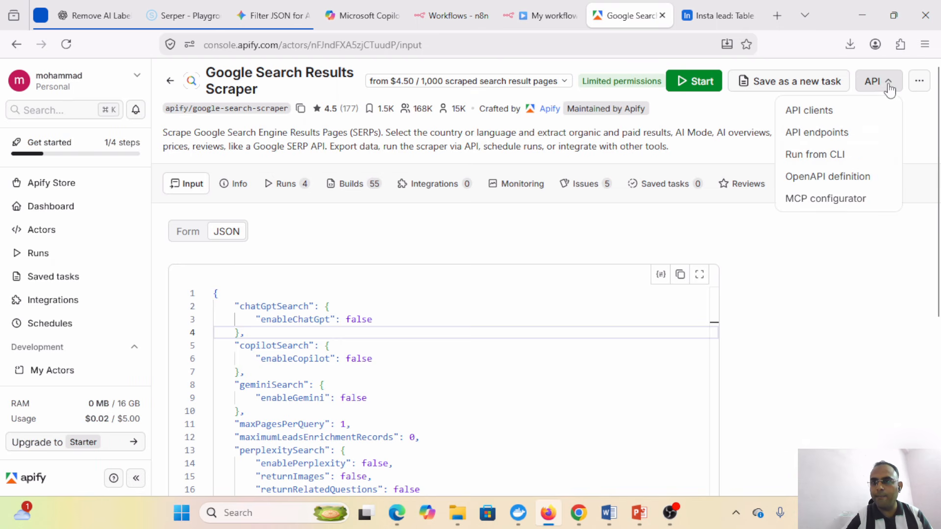
pyautogui.click(795, 134)
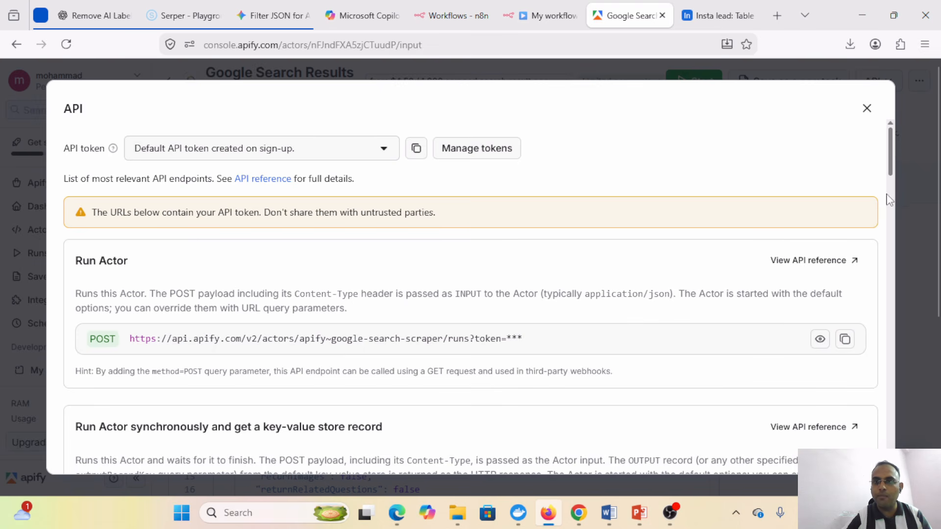
pyautogui.moveTo(890, 147); pyautogui.dragTo(889, 219)
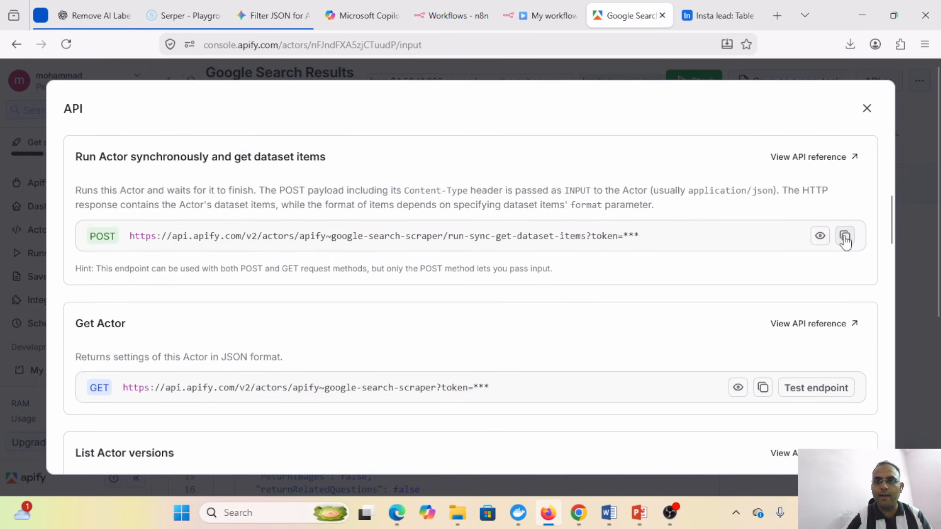
pyautogui.click(867, 109)
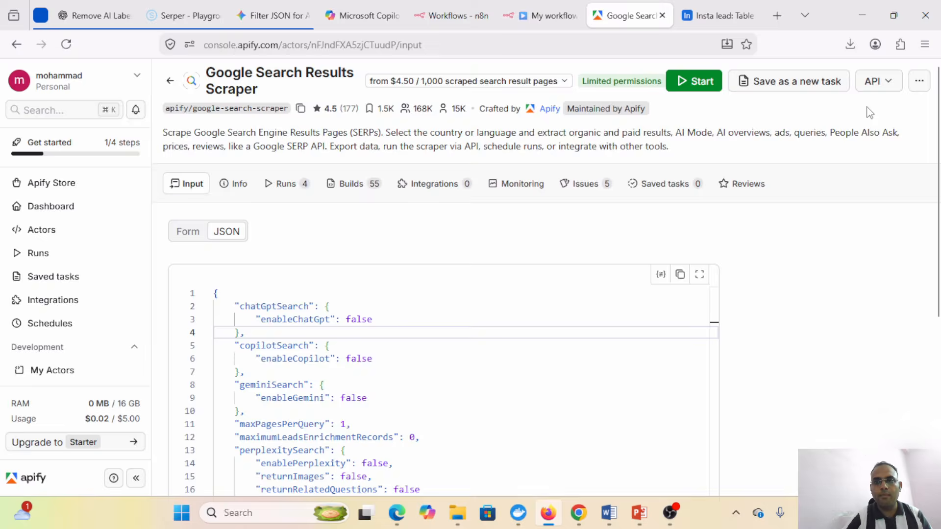
# Step: Back in the n8n workflow, paste the copied endpoint URL with its API token as the HTTP Request node's URL
pyautogui.click(524, 15)
pyautogui.click(345, 216)
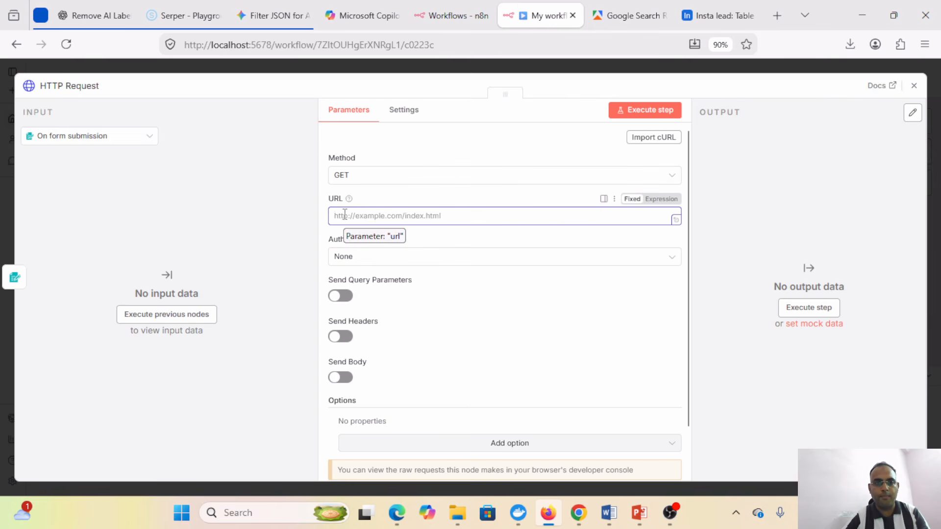
pyautogui.hotkey('ctrl', 'v')
# Step: Enable sending query parameters in the HTTP Request node and specify them using JSON
pyautogui.scroll(-2, 688, 237)
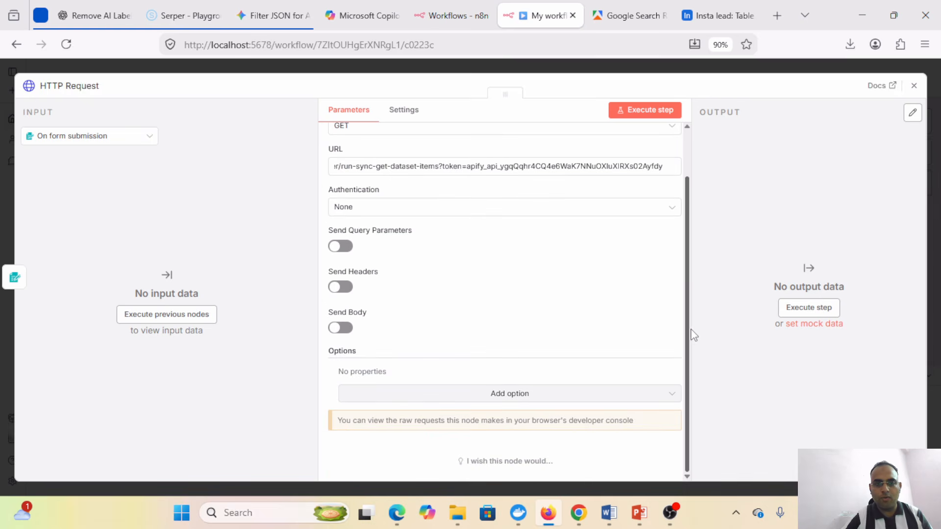
pyautogui.click(341, 246)
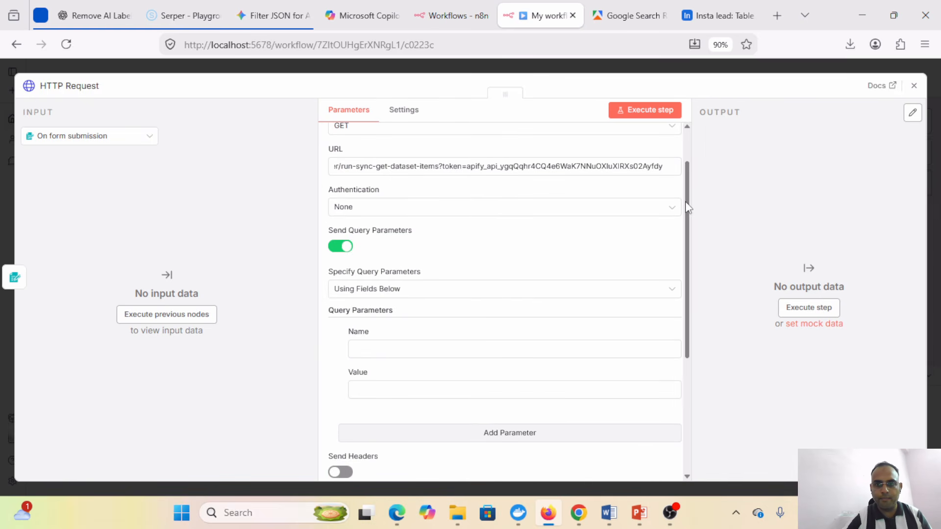
pyautogui.moveTo(688, 205); pyautogui.dragTo(669, 273)
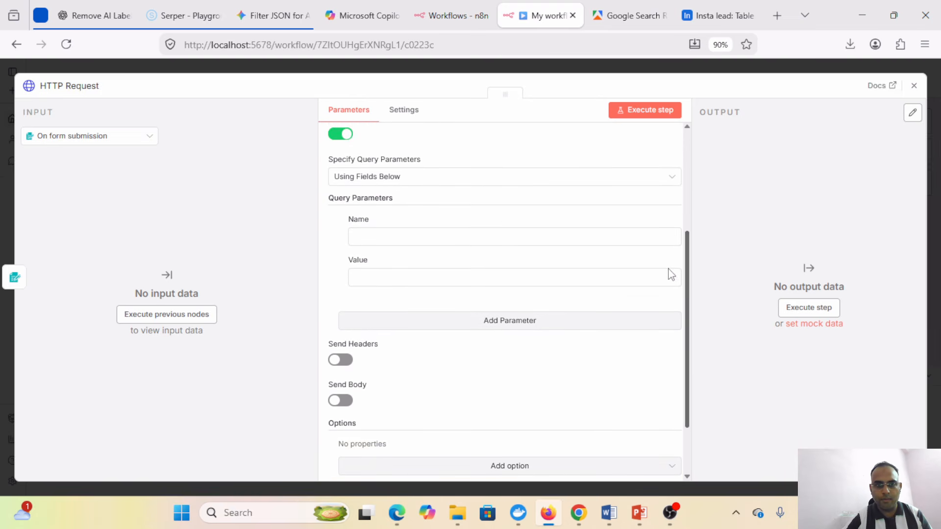
pyautogui.click(485, 178)
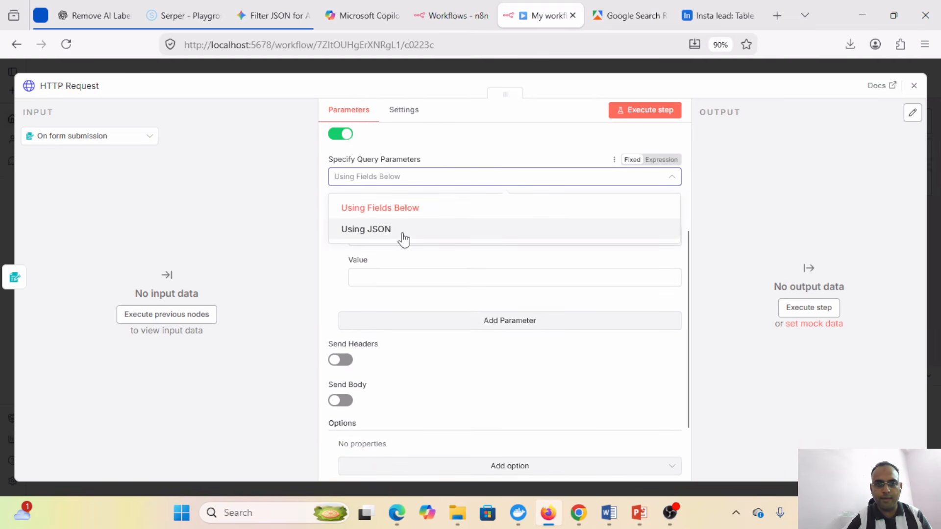
pyautogui.click(403, 233)
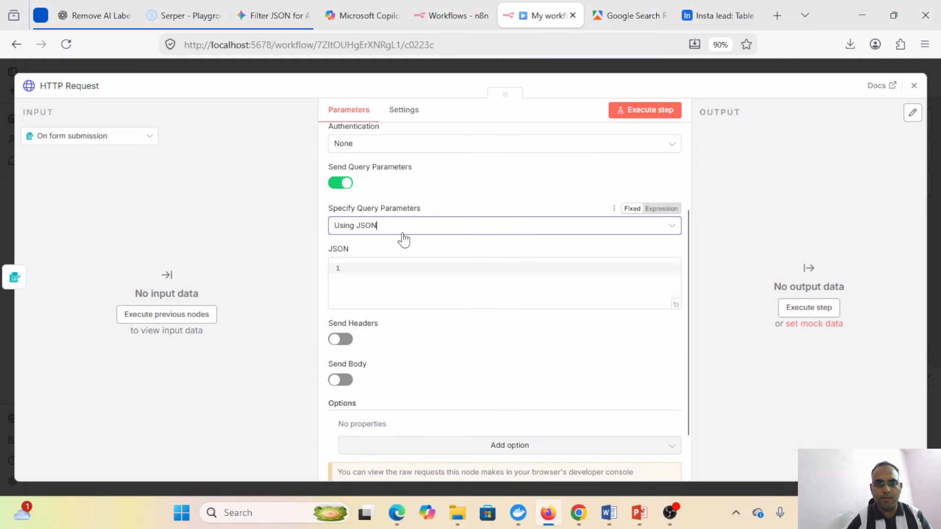
# Step: Copy the Google Search Results Scraper's JSON input from Apify into the HTTP Request node's query parameters JSON, and close the node
pyautogui.click(618, 10)
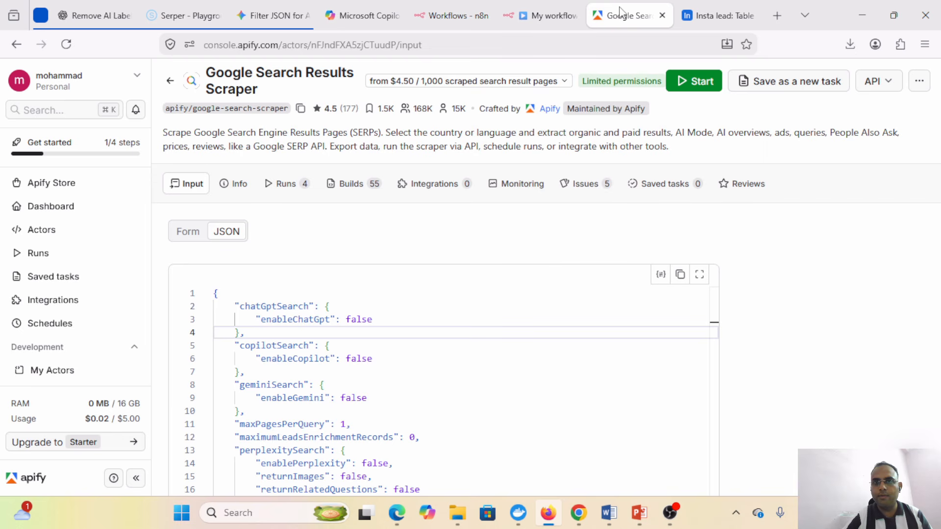
pyautogui.click(680, 274)
pyautogui.click(526, 25)
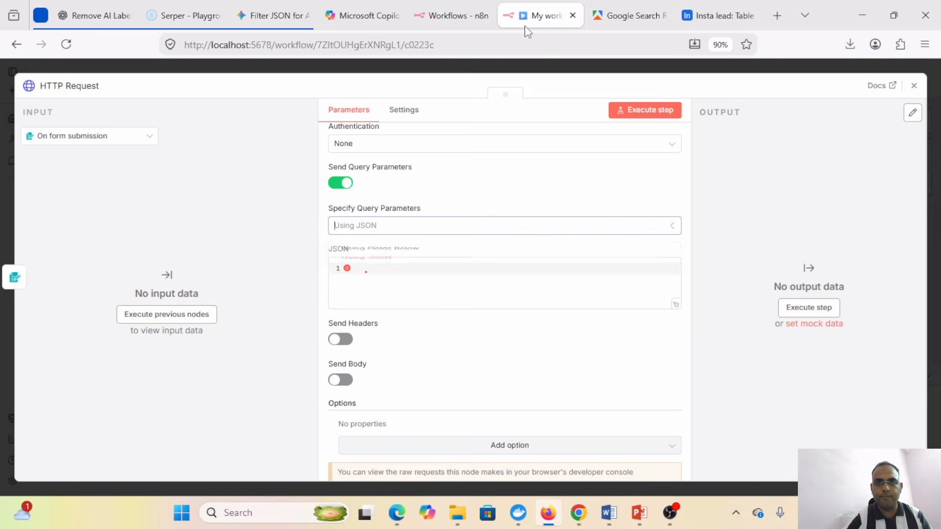
pyautogui.click(745, 221)
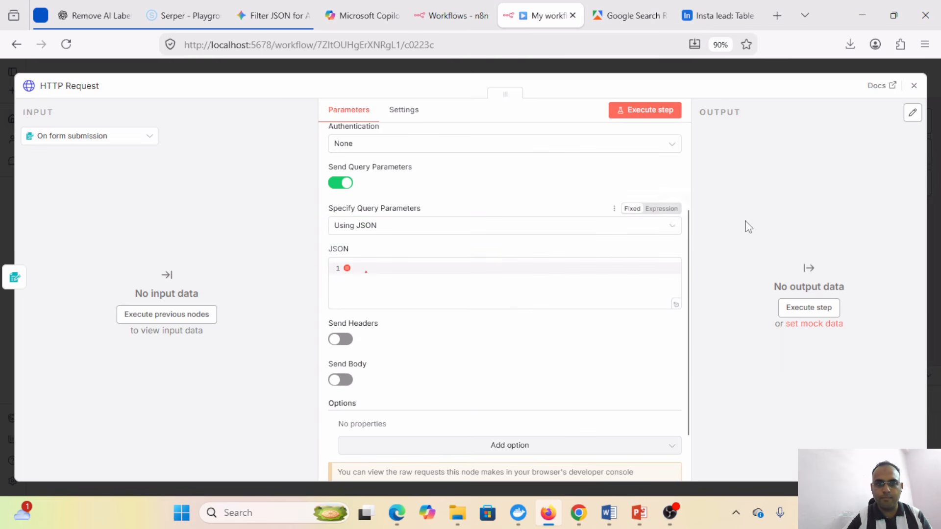
pyautogui.click(435, 276)
pyautogui.hotkey('ctrl', 'v')
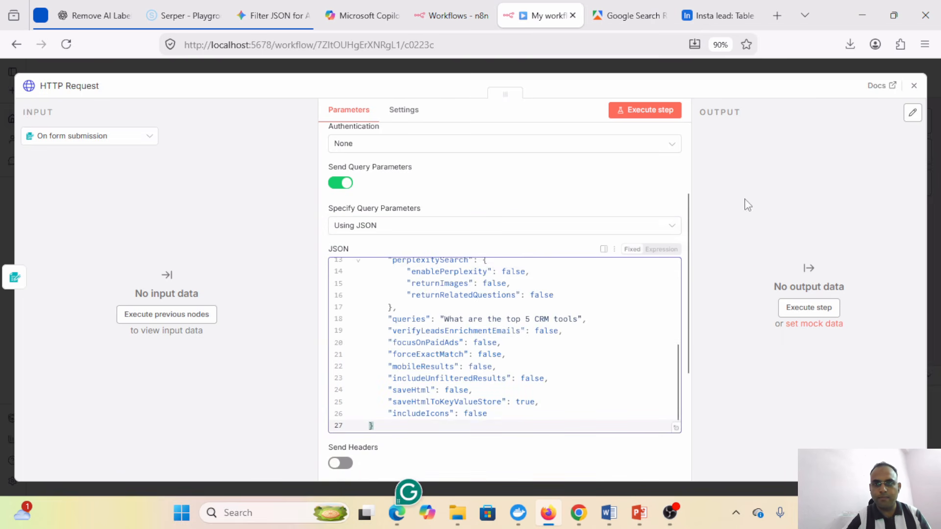
pyautogui.click(913, 87)
# Step: Execute the workflow and submit the test form with "beauty salon" as who to look for and "pune" as Location
pyautogui.moveTo(474, 230)
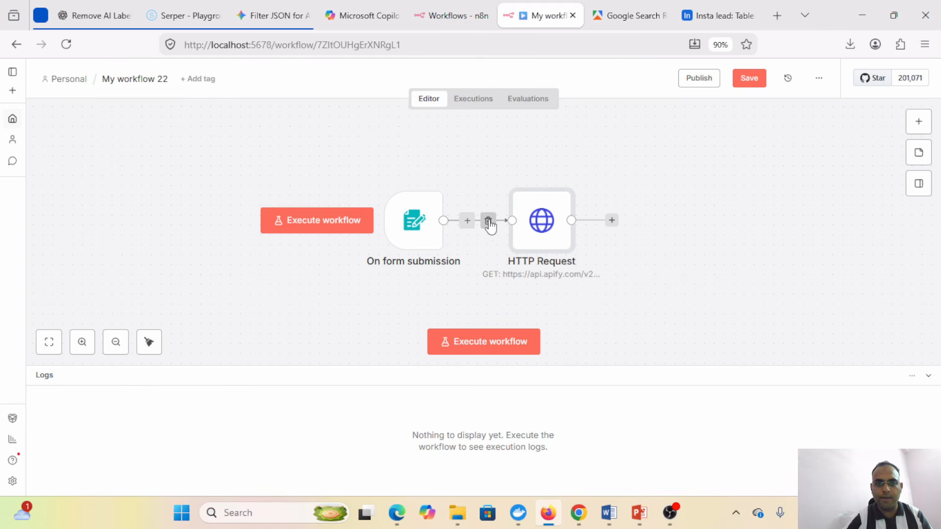
pyautogui.click(347, 219)
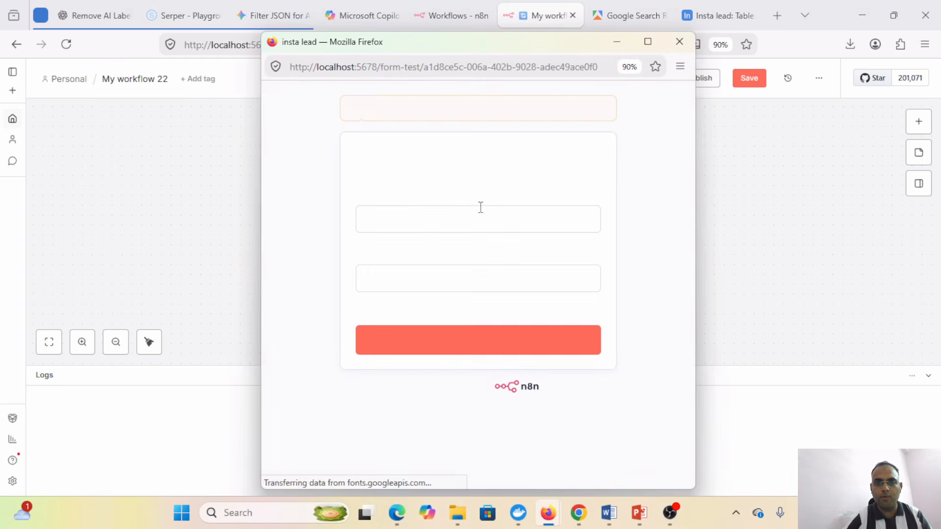
pyautogui.click(415, 216)
pyautogui.write('beauty salon')
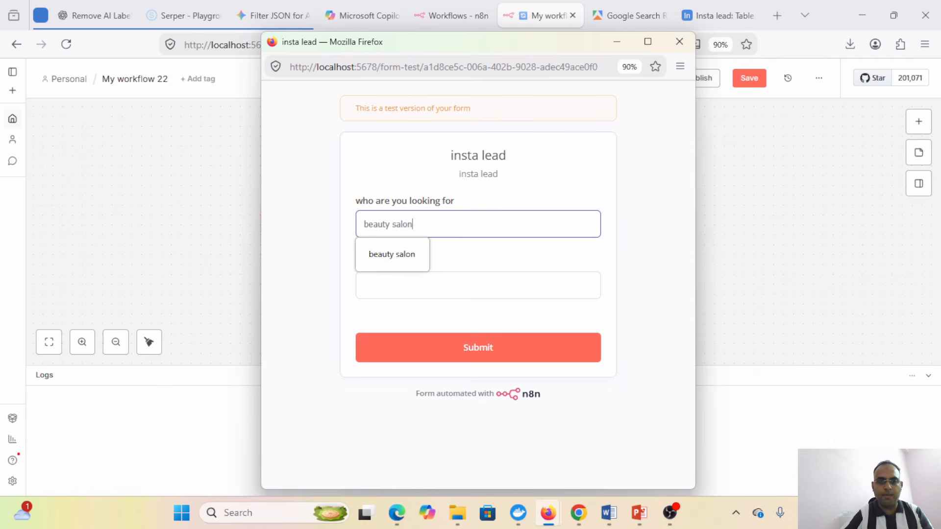
pyautogui.click(396, 253)
pyautogui.click(395, 288)
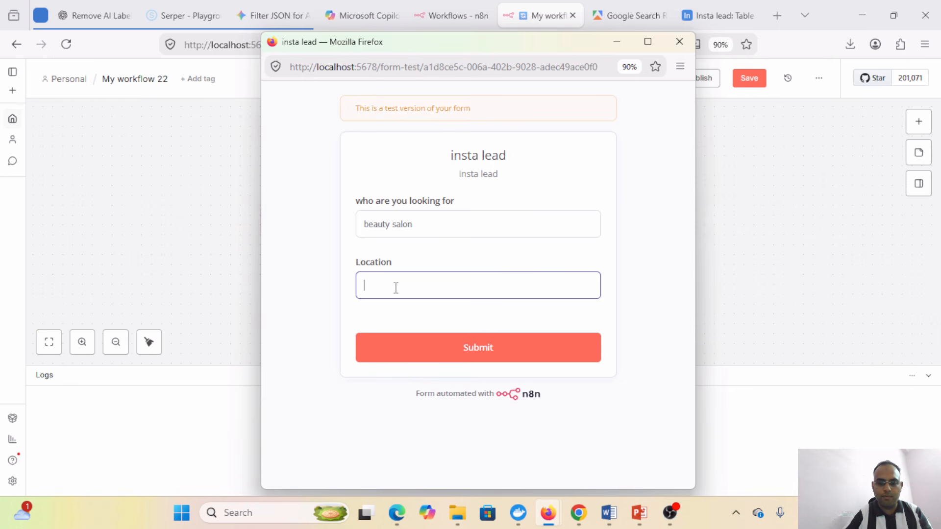
pyautogui.write('pune')
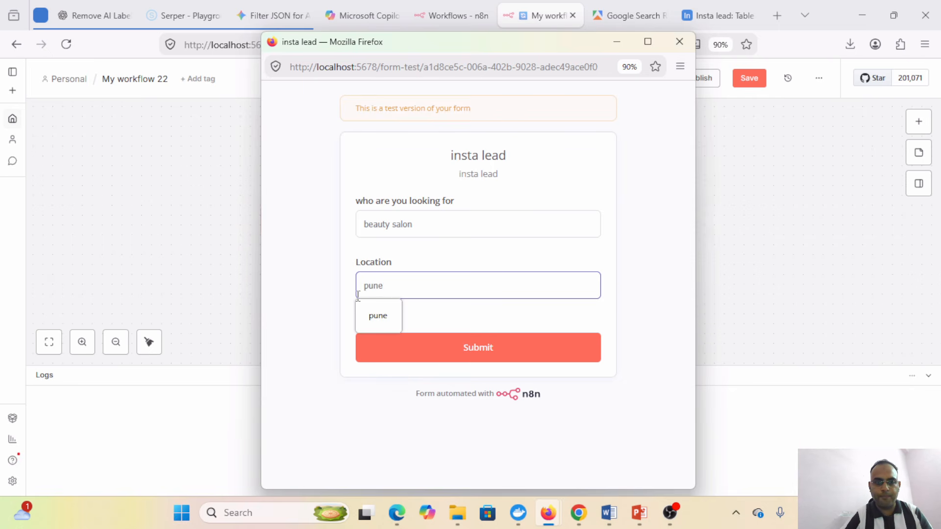
pyautogui.click(377, 321)
pyautogui.click(440, 360)
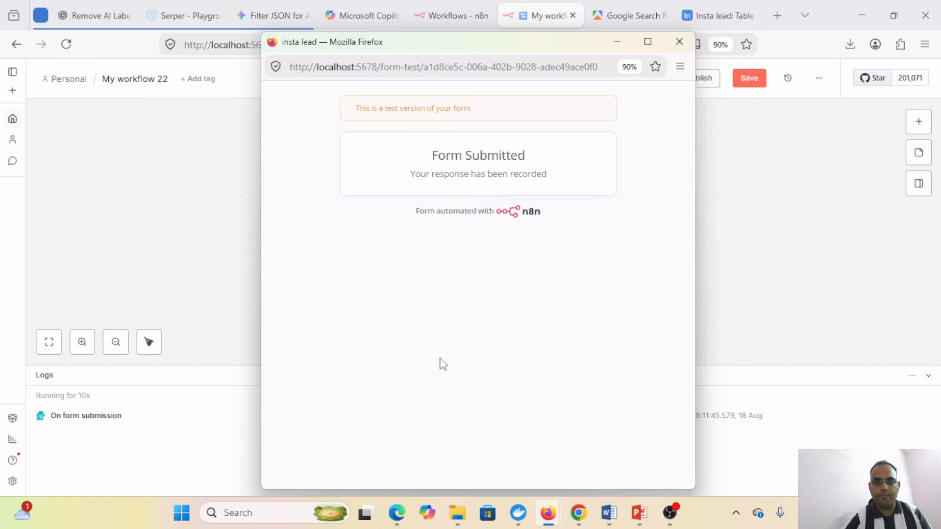
pyautogui.click(679, 42)
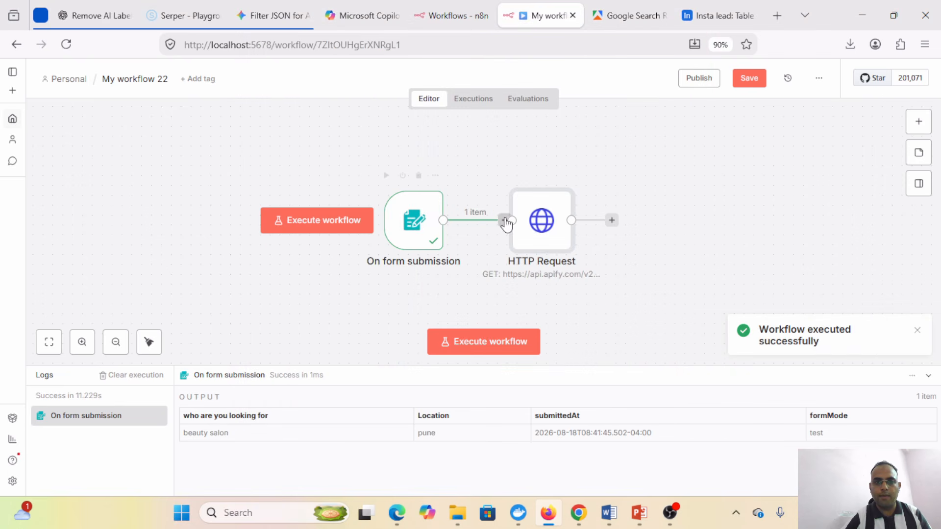
# Step: Reopen the HTTP Request node and review its query parameters JSON in the enlarged editor
pyautogui.doubleClick(539, 223)
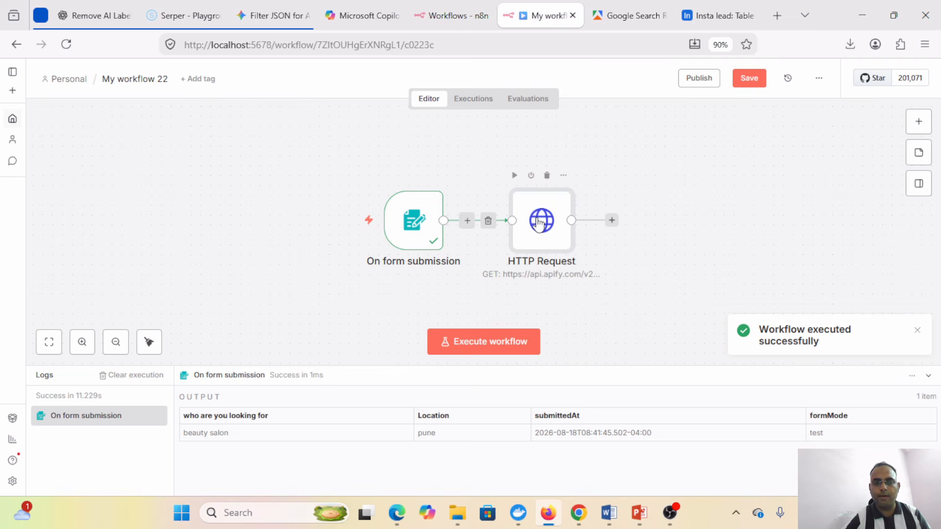
pyautogui.moveTo(689, 184); pyautogui.dragTo(685, 327)
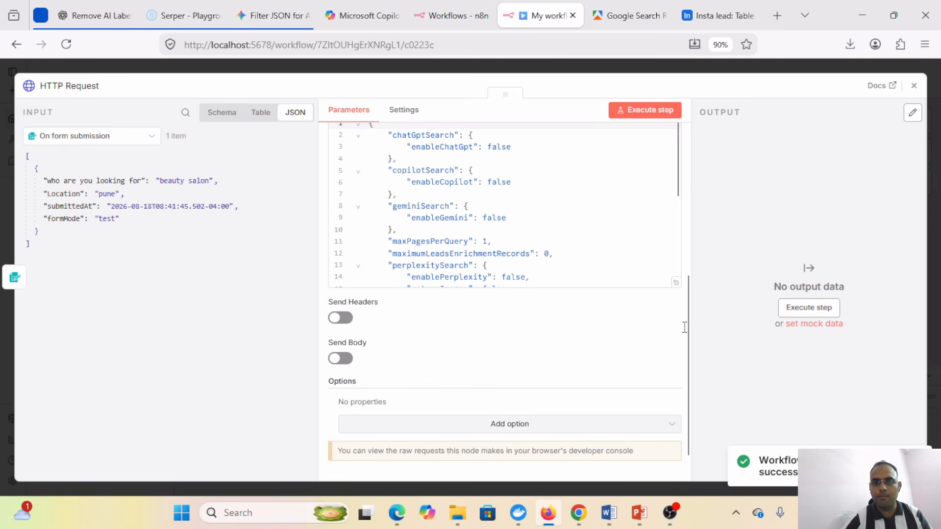
pyautogui.click(677, 280)
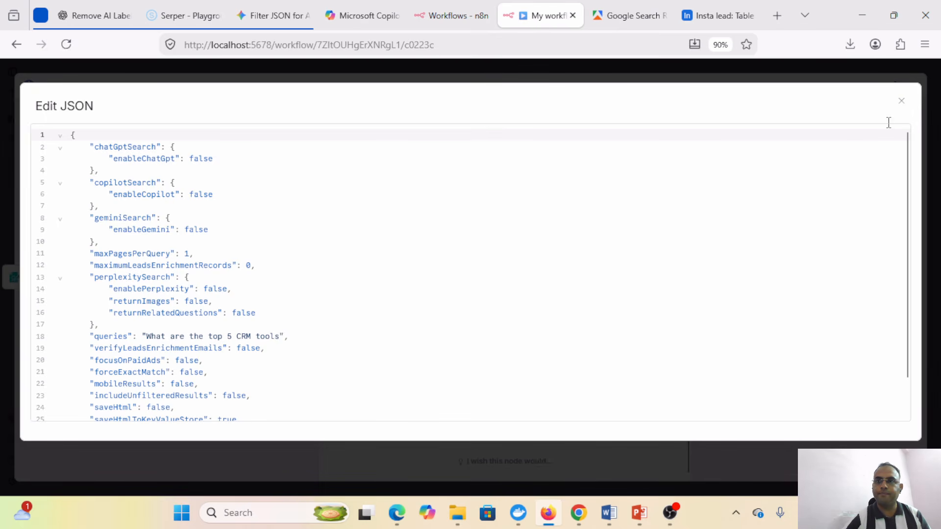
pyautogui.click(901, 101)
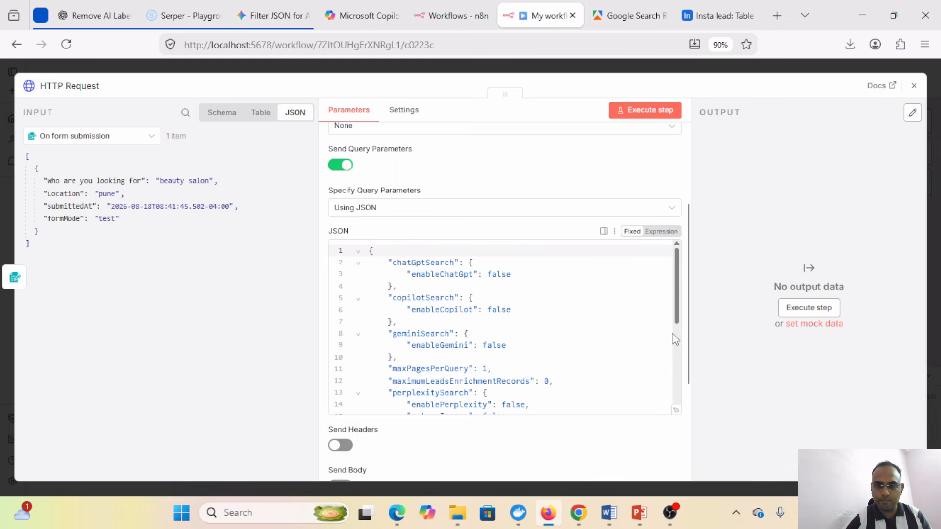
# Step: Replace the sample search text in the "queries" value of the query parameters JSON with "site:instagram.com + "
pyautogui.scroll(-3, 675, 339)
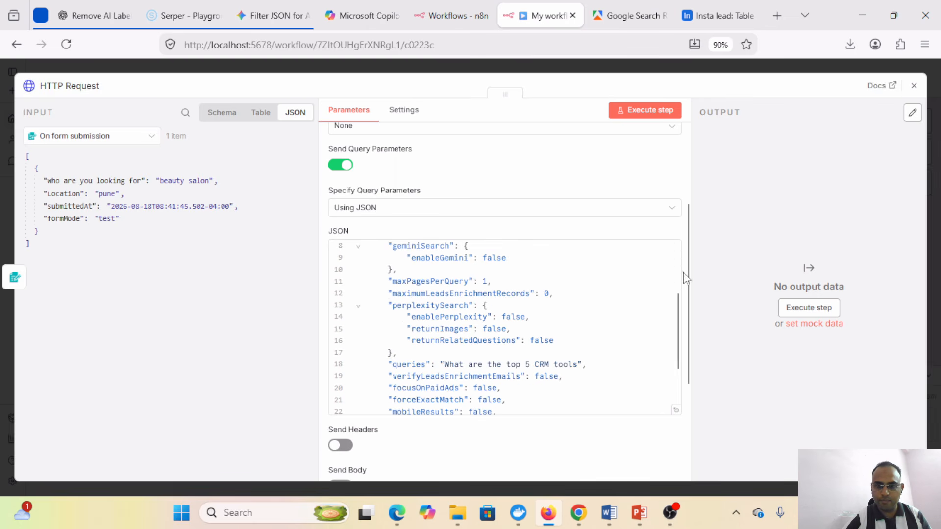
pyautogui.click(580, 363)
pyautogui.press('BackSpace')
pyautogui.press('BackSpace')
pyautogui.press('BackSpace')
pyautogui.press('BackSpace')
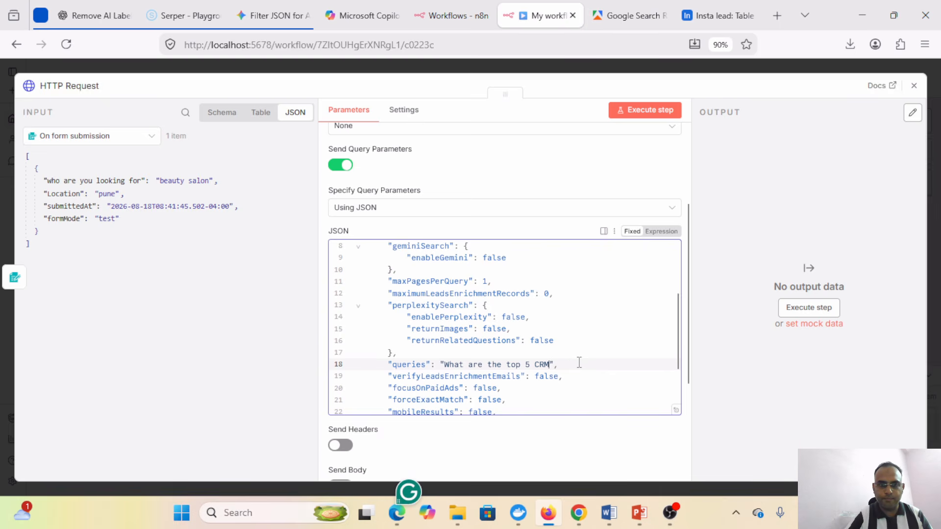
pyautogui.press('BackSpace')
pyautogui.press('BackSpace')
pyautogui.press('BackSpace')
pyautogui.press('BackSpace')
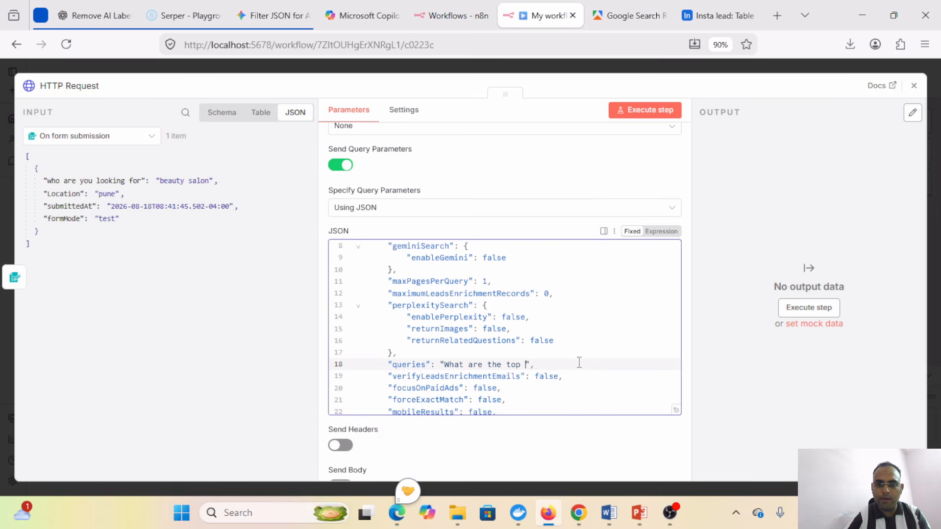
pyautogui.press('BackSpace')
pyautogui.press('BackSpace')
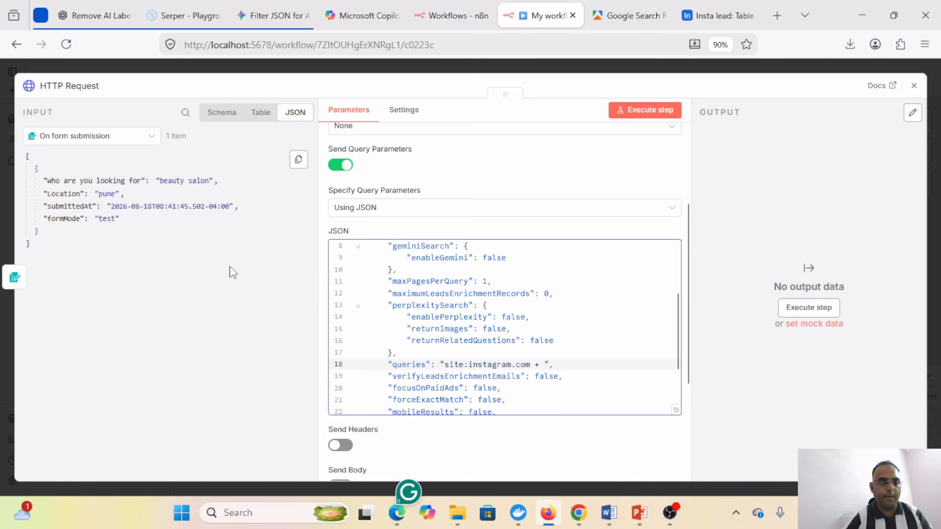
# Step: Make the JSON an expression and append the form's "who are you looking for" and Location fields, separated by a space, to the "queries" value
pyautogui.click(673, 235)
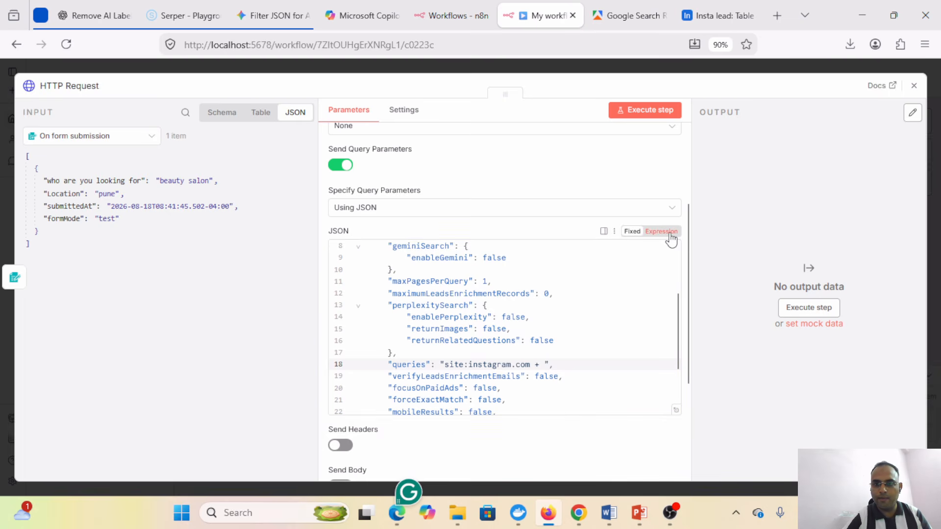
pyautogui.click(675, 306)
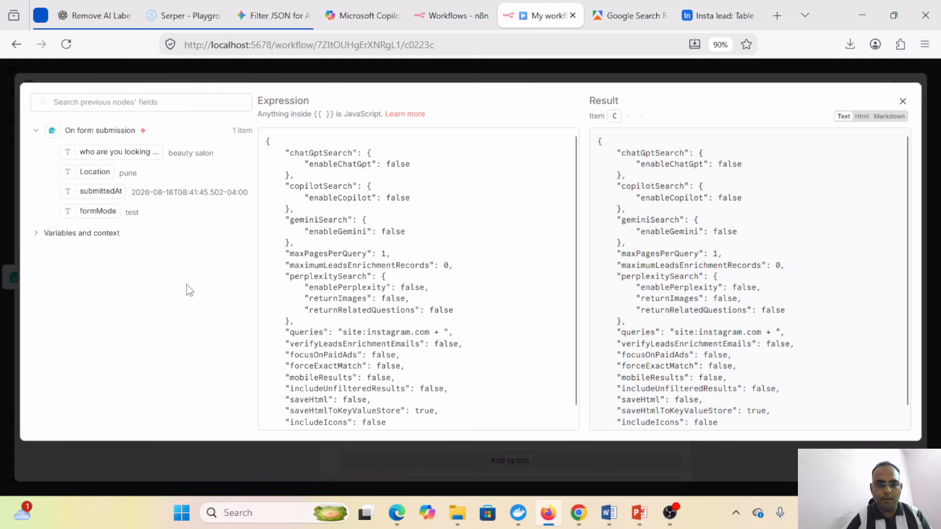
pyautogui.moveTo(71, 156); pyautogui.dragTo(445, 334)
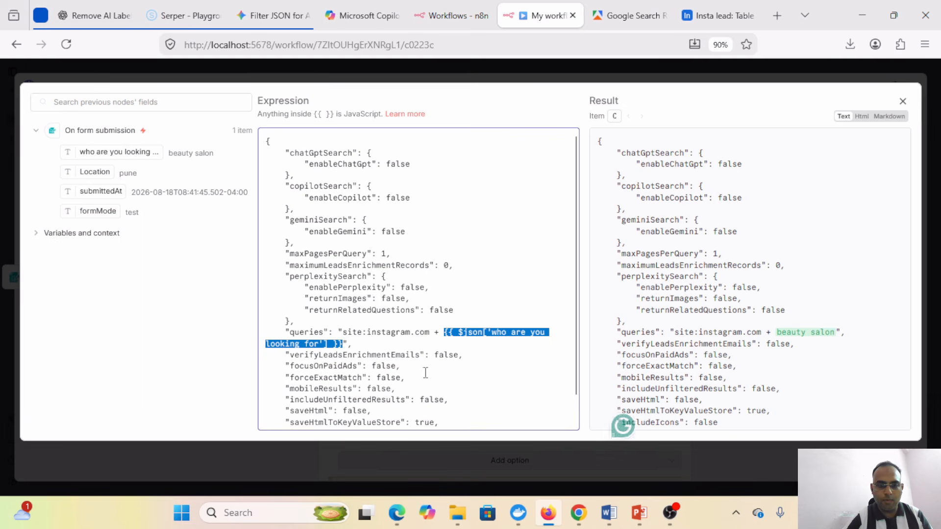
pyautogui.click(347, 346)
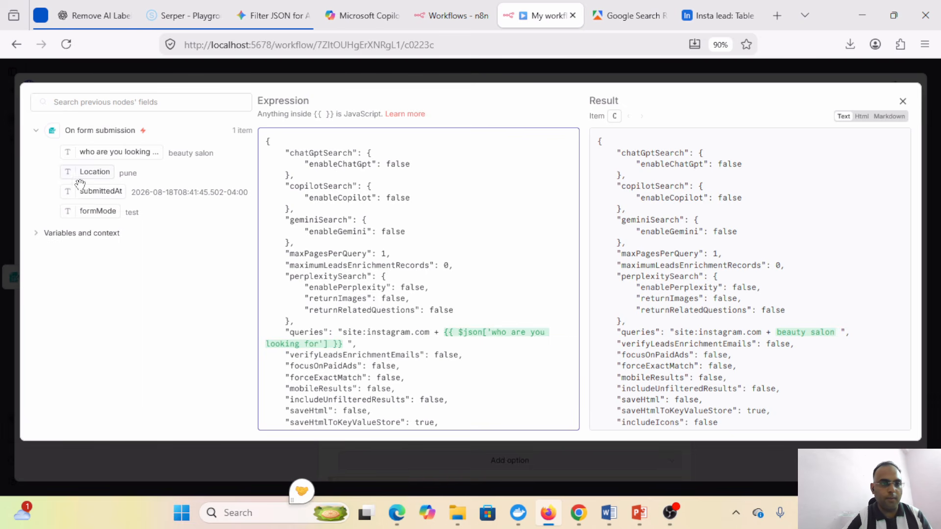
pyautogui.moveTo(74, 173); pyautogui.dragTo(348, 346)
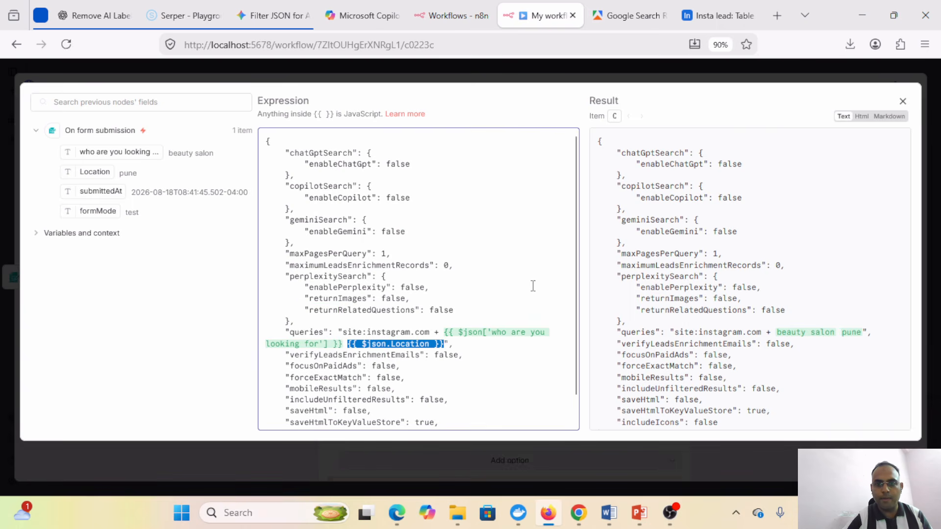
pyautogui.click(902, 101)
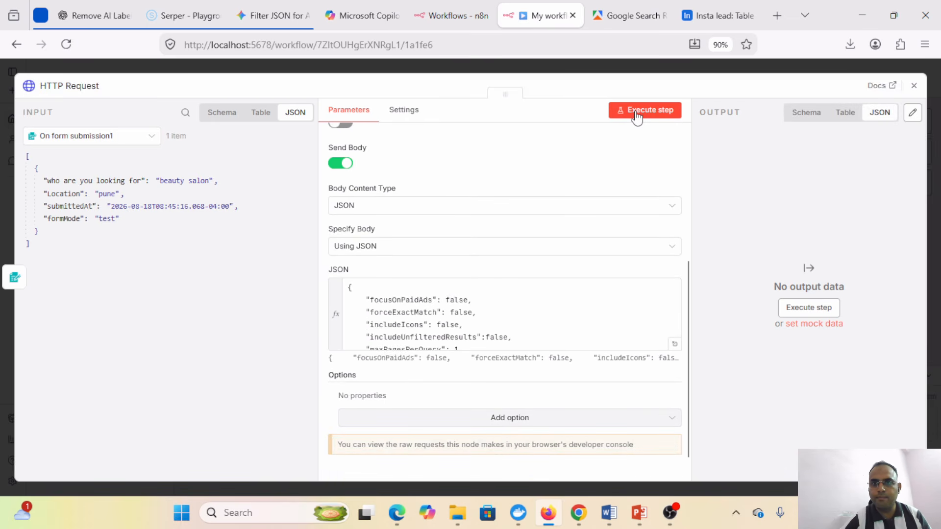
# Step: Execute the HTTP Request node with its JSON body and close the node
pyautogui.click(636, 113)
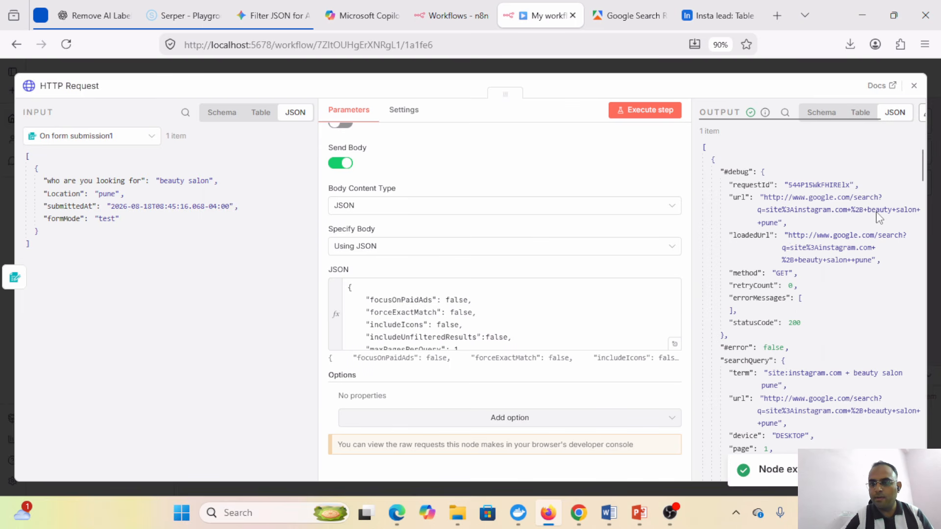
pyautogui.click(913, 89)
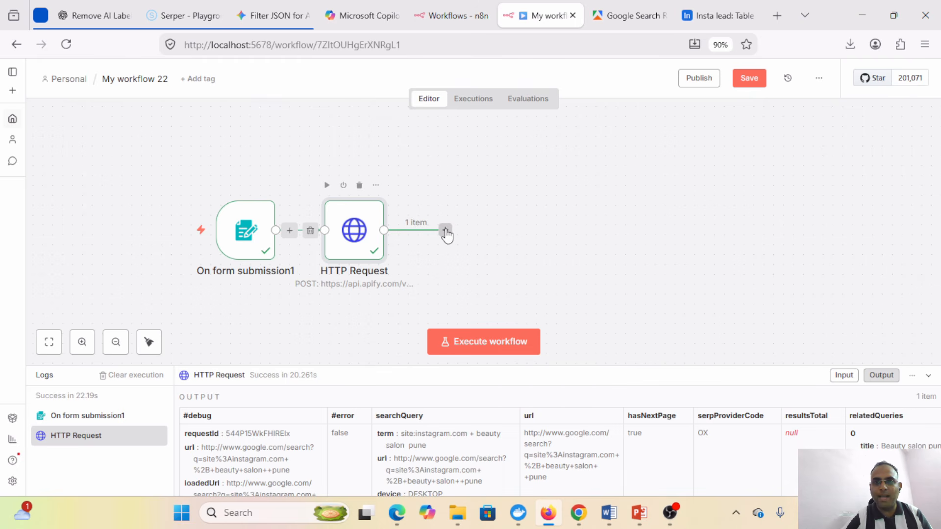
# Step: Add a Wait node after the HTTP Request node, execute it with its default time interval, and close it
pyautogui.click(445, 230)
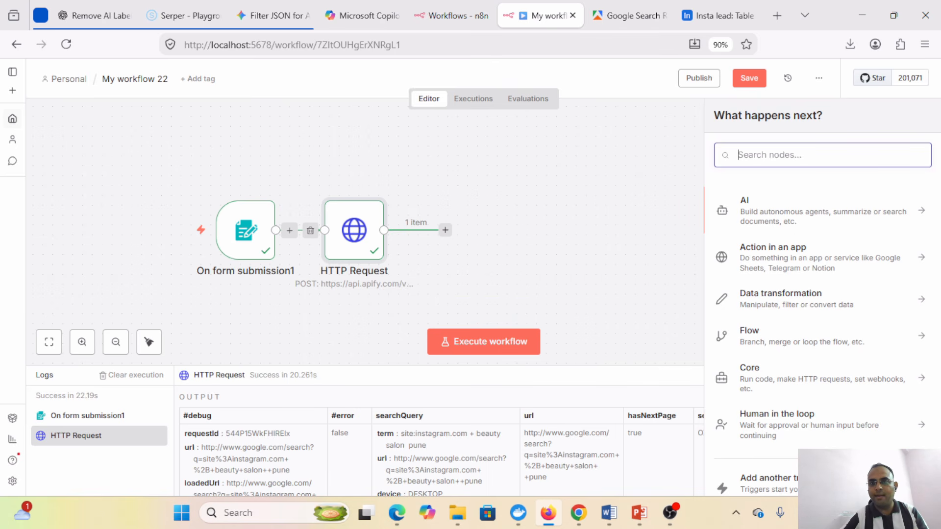
pyautogui.write('wait')
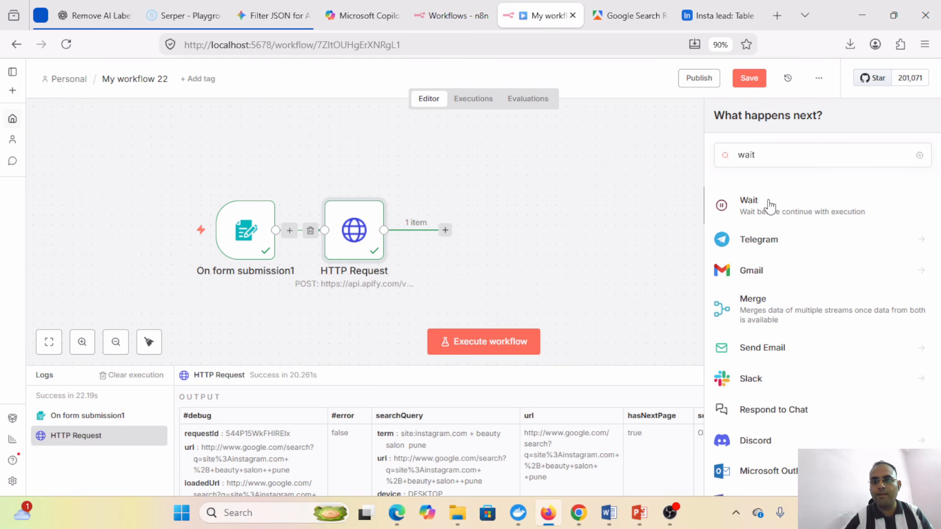
pyautogui.click(768, 205)
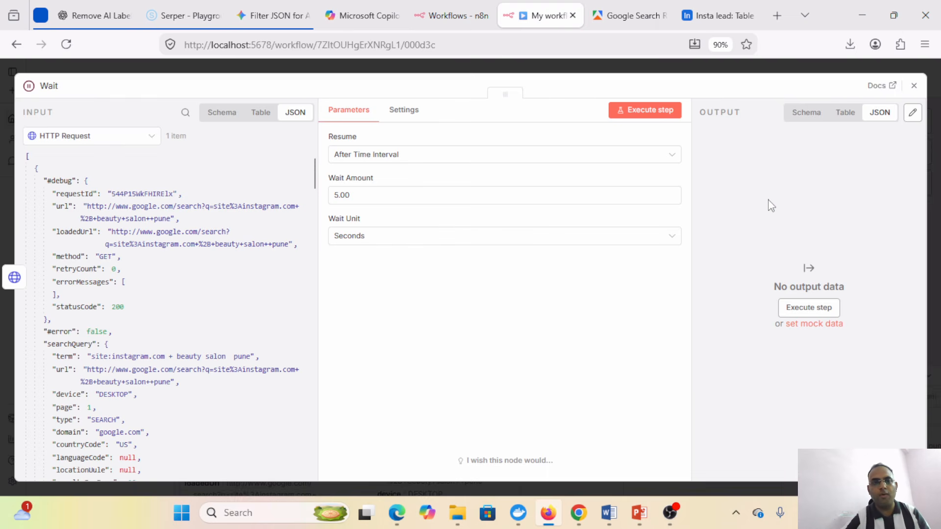
pyautogui.click(658, 113)
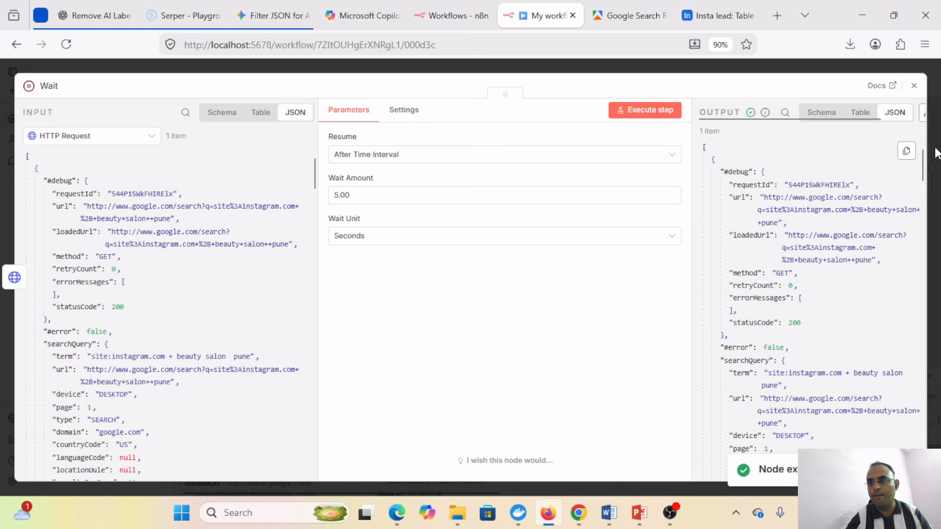
pyautogui.click(914, 89)
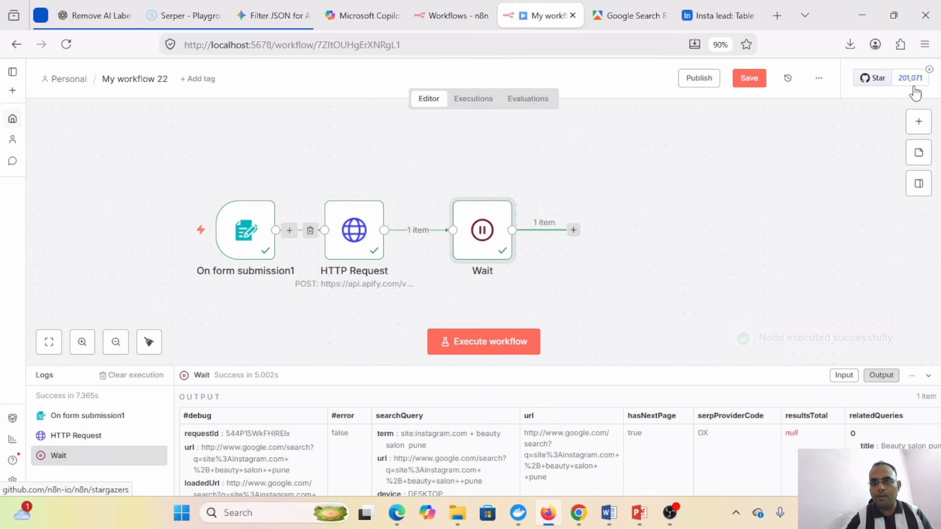
# Step: Add a Code in JavaScript node after the Wait node
pyautogui.click(573, 230)
pyautogui.write('j')
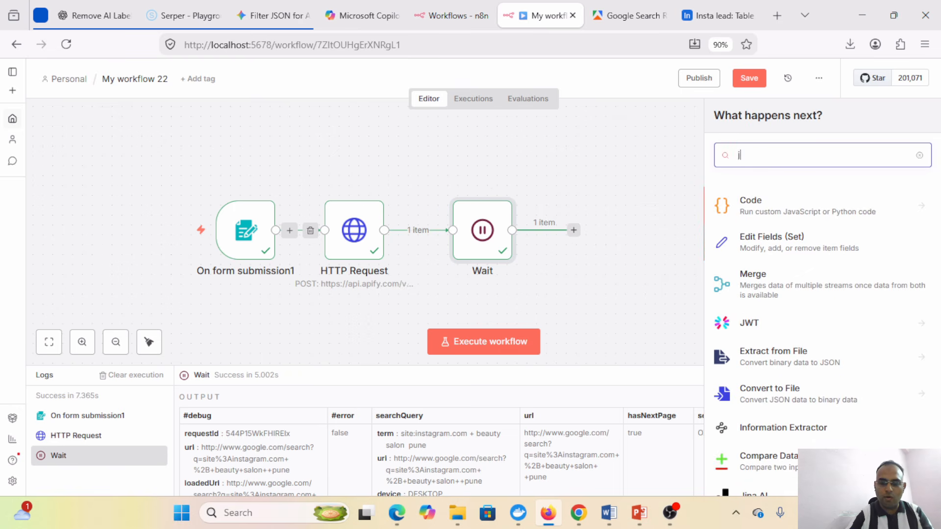
pyautogui.press('BackSpace')
pyautogui.write('json')
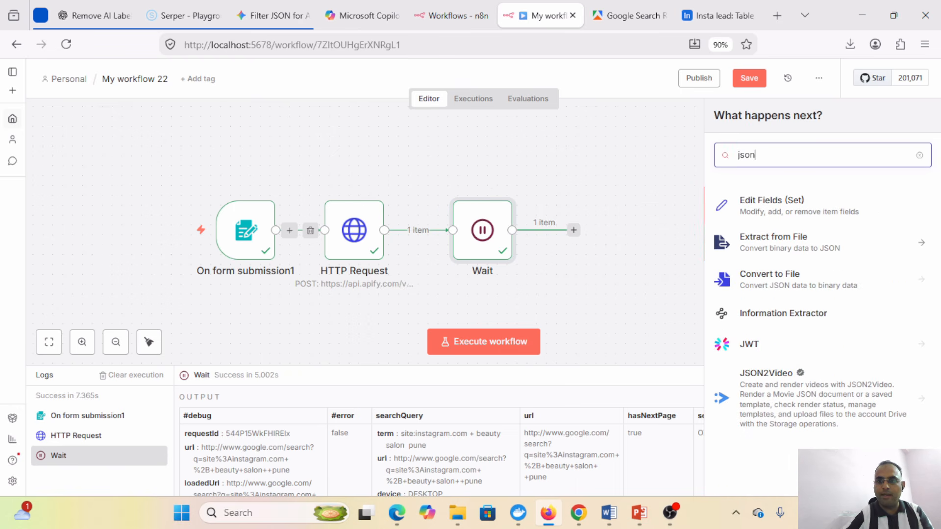
pyautogui.press('BackSpace')
pyautogui.press('BackSpace')
pyautogui.press('BackSpace')
pyautogui.press('BackSpace')
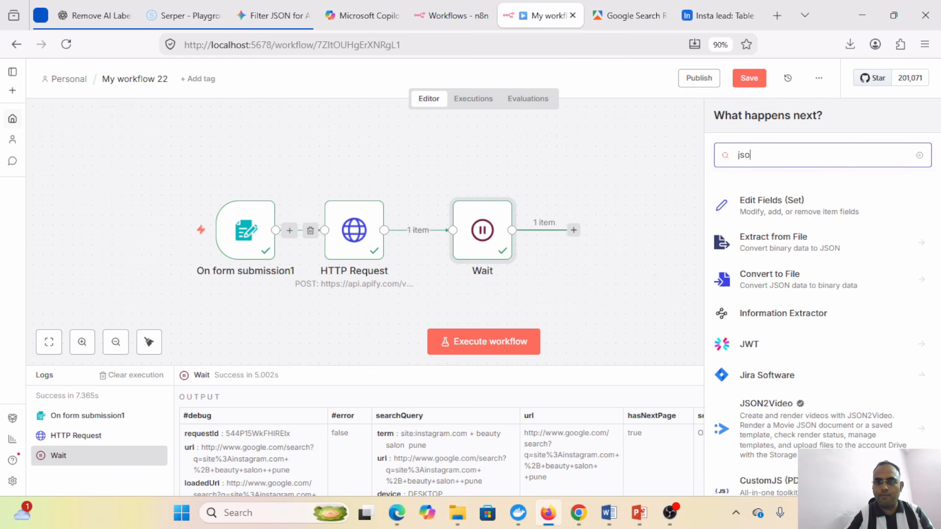
pyautogui.write('code')
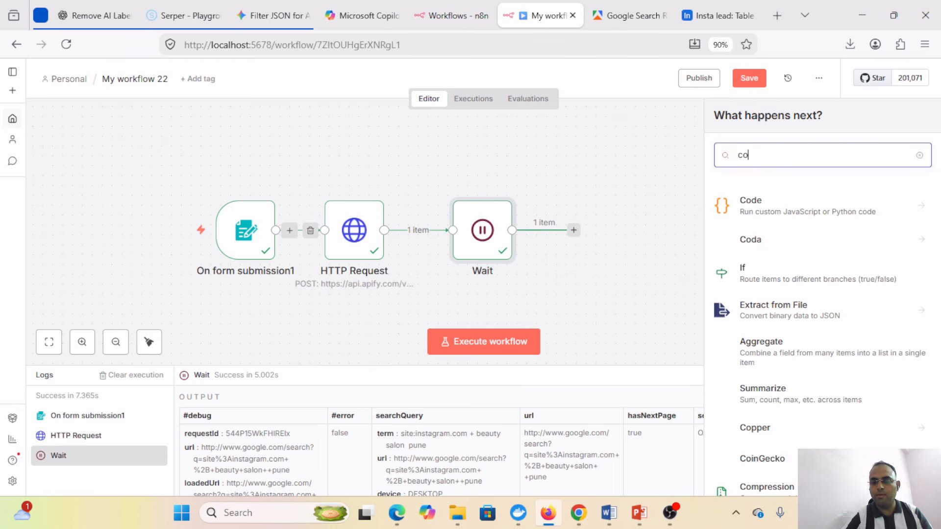
pyautogui.click(761, 210)
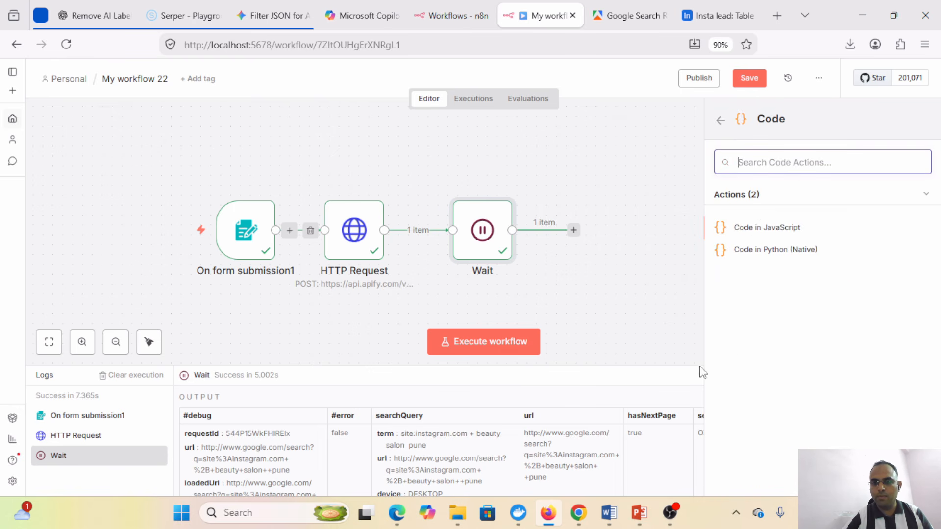
pyautogui.click(762, 234)
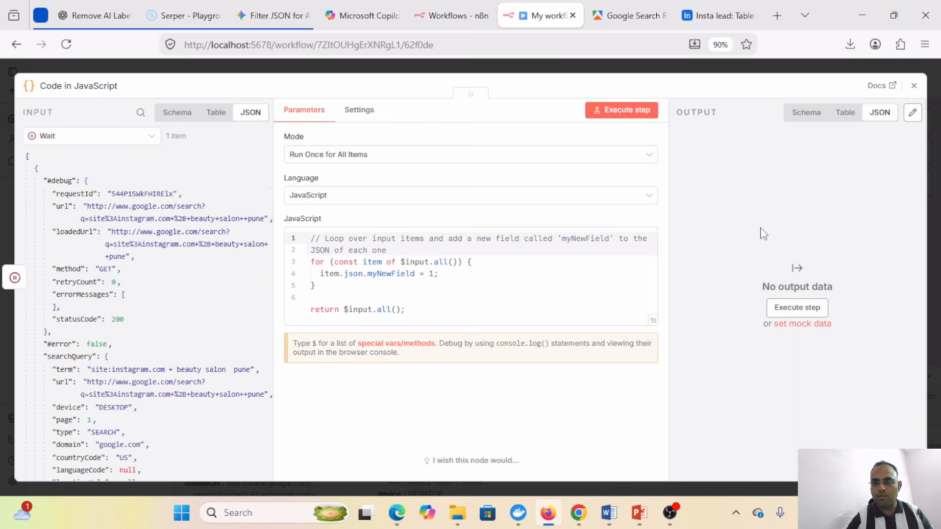
# Step: Replace the Code node's default JavaScript with the organicResults mapping script from the Word document, execute the node and close it
pyautogui.click(608, 512)
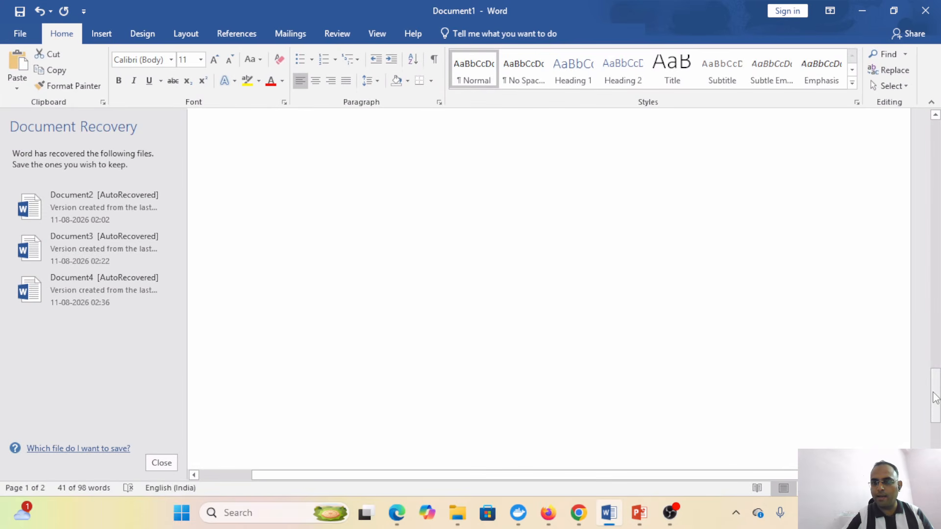
pyautogui.moveTo(934, 392); pyautogui.dragTo(934, 147)
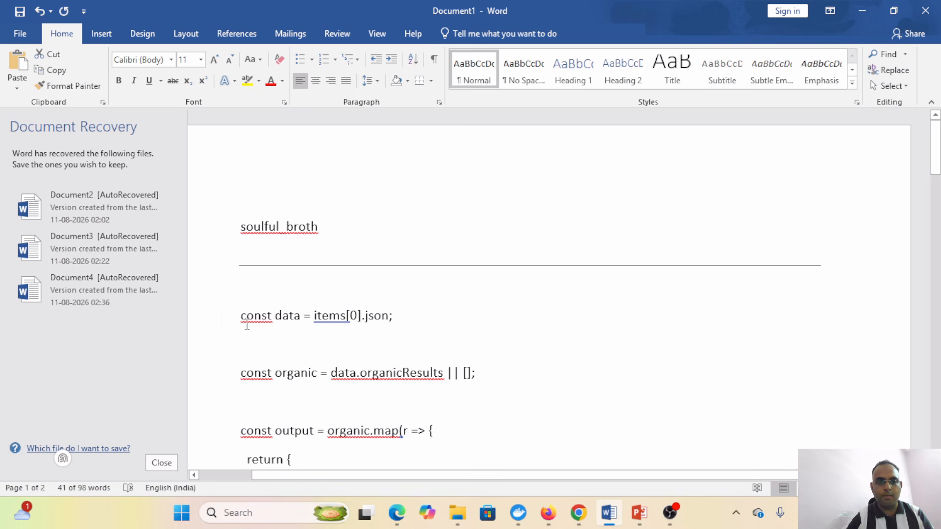
pyautogui.click(237, 314)
pyautogui.moveTo(287, 346); pyautogui.dragTo(460, 388)
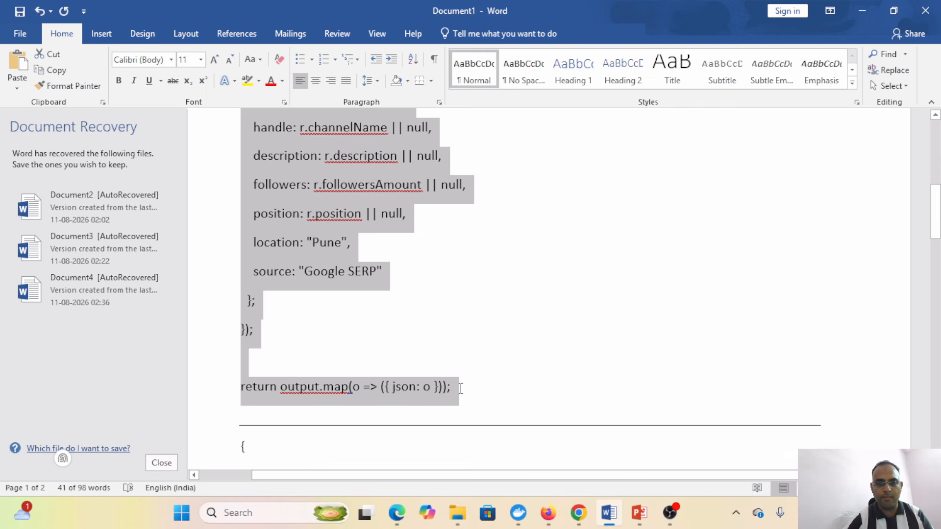
pyautogui.click(861, 8)
pyautogui.click(510, 291)
pyautogui.hotkey('ctrl', 'a')
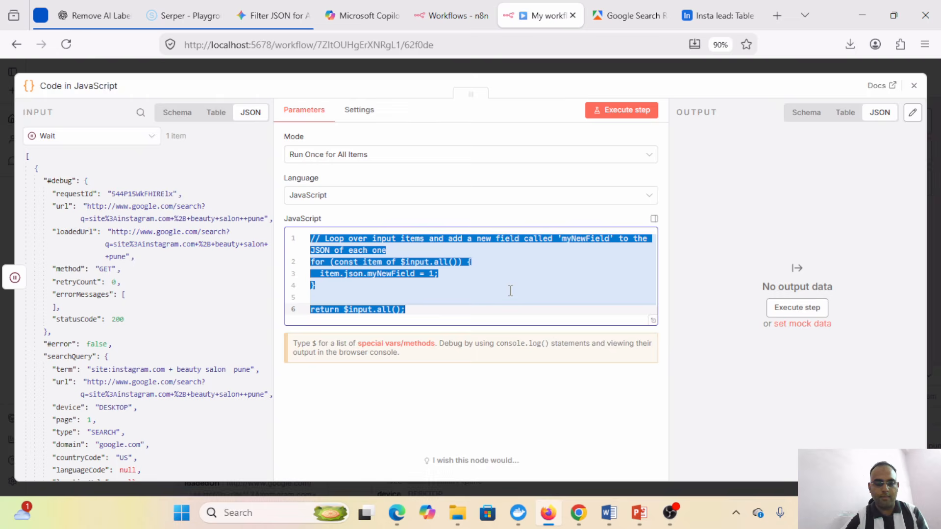
pyautogui.hotkey('ctrl', 'v')
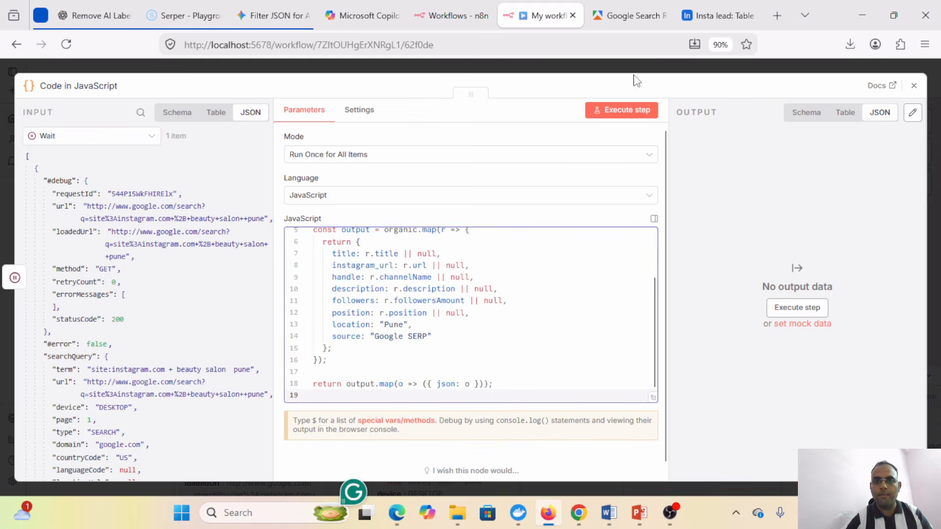
pyautogui.click(608, 112)
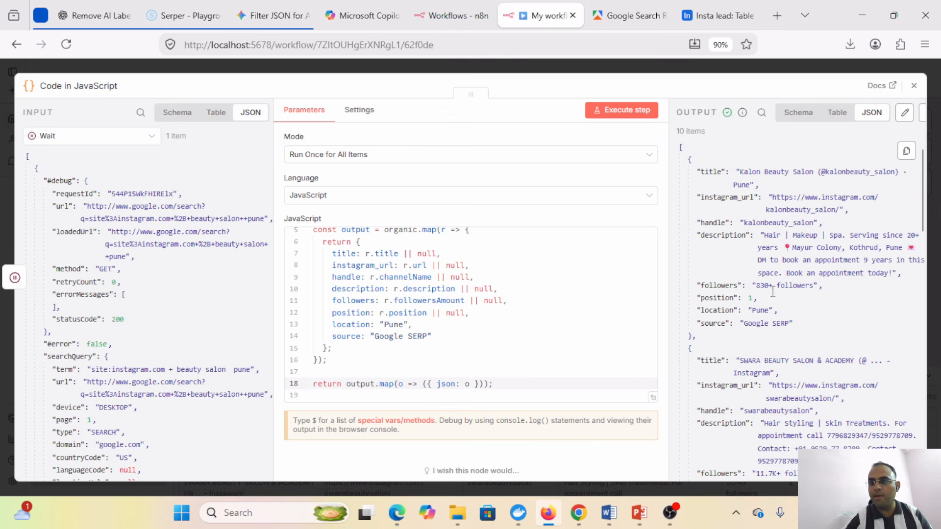
pyautogui.click(914, 85)
# Step: Add an Airtable node with the "Create a record" action after the Code in JavaScript node
pyautogui.click(702, 230)
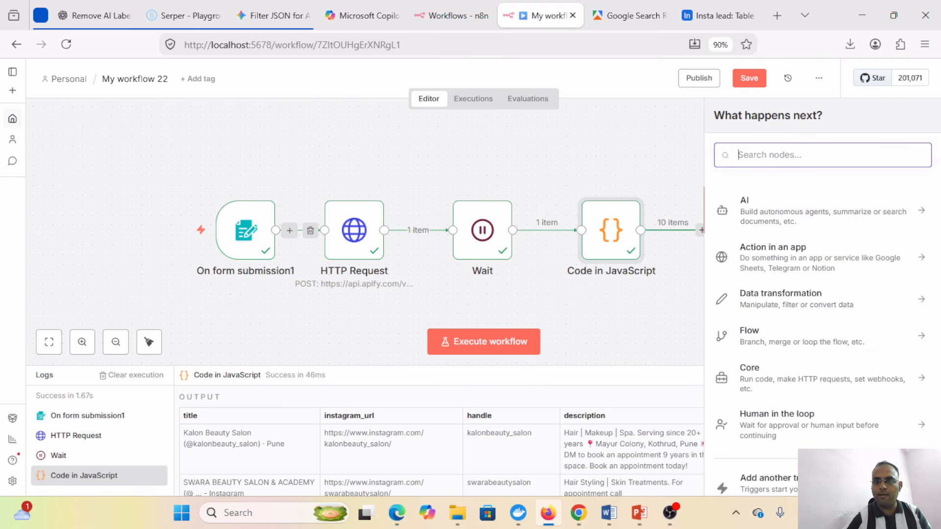
pyautogui.write('ai')
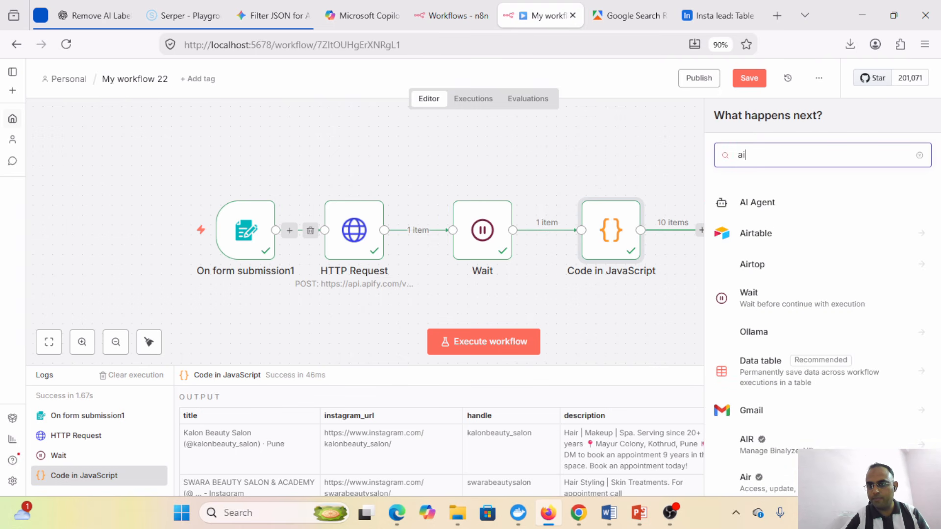
pyautogui.write('r')
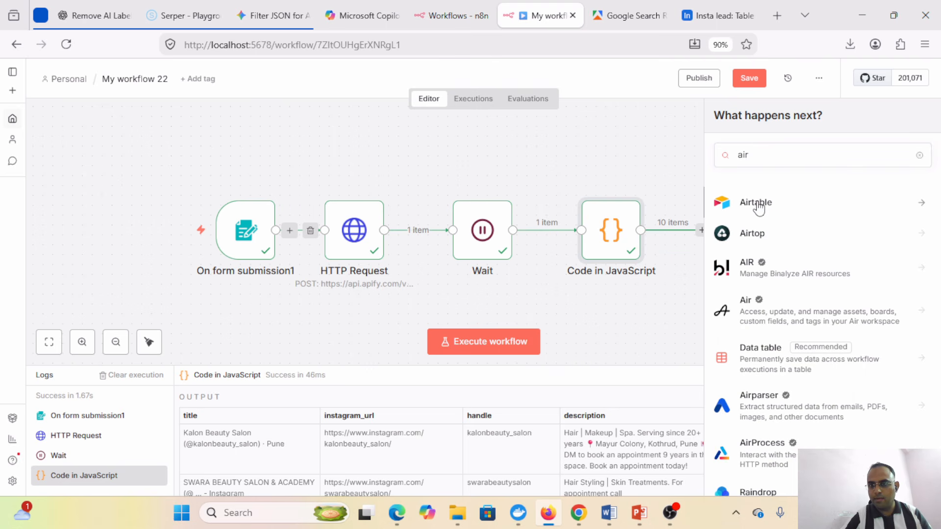
pyautogui.click(759, 206)
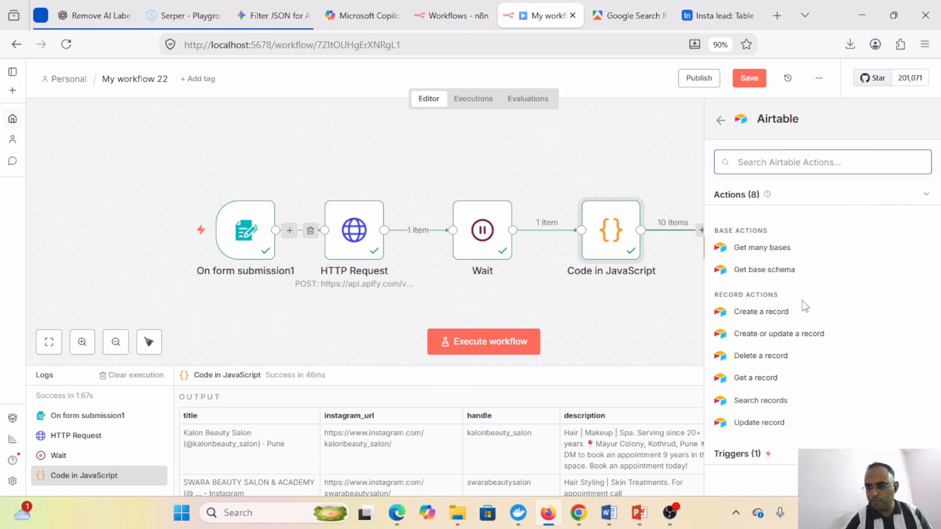
pyautogui.click(765, 315)
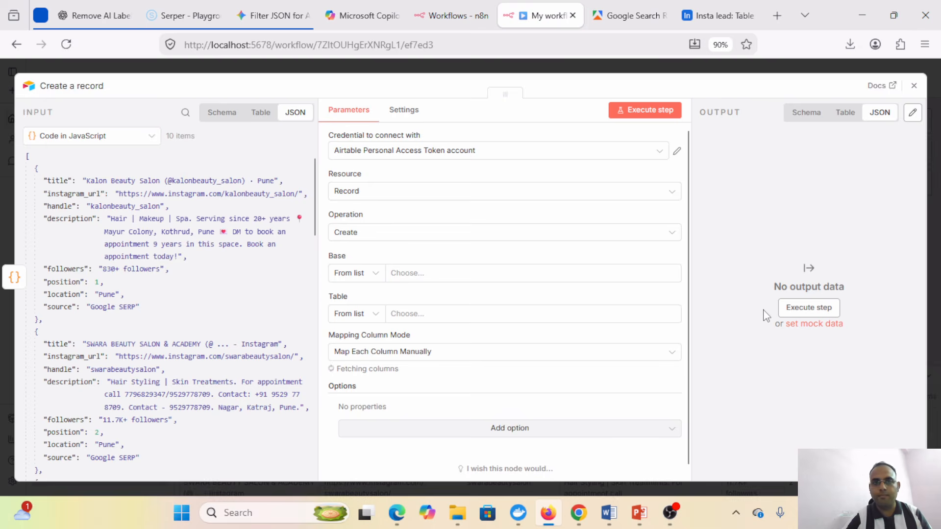
pyautogui.moveTo(688, 177); pyautogui.dragTo(688, 280)
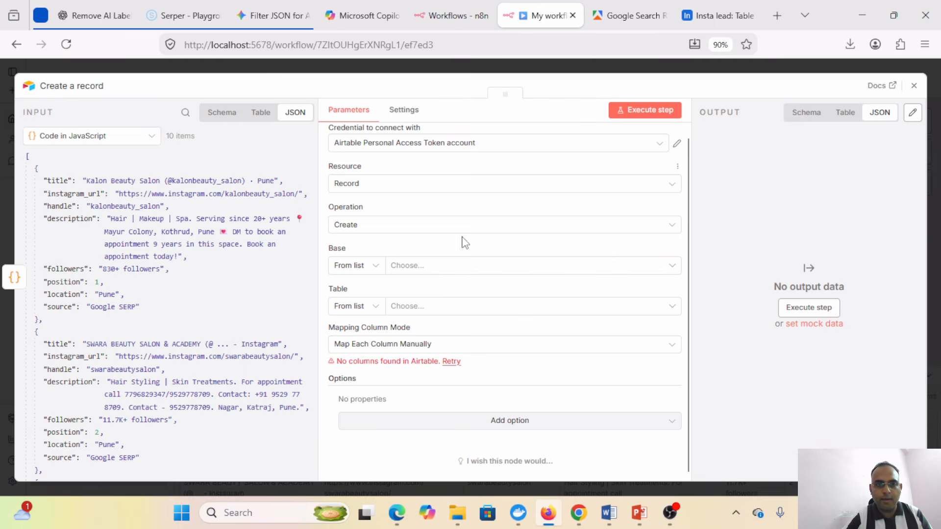
# Step: Set the Airtable node's base to Insta lead and its table to Table 1
pyautogui.click(400, 275)
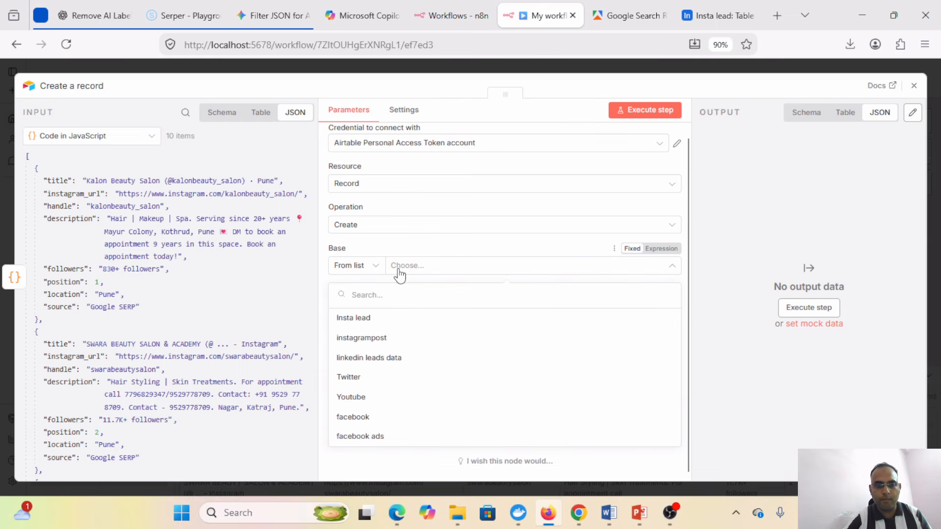
pyautogui.click(366, 321)
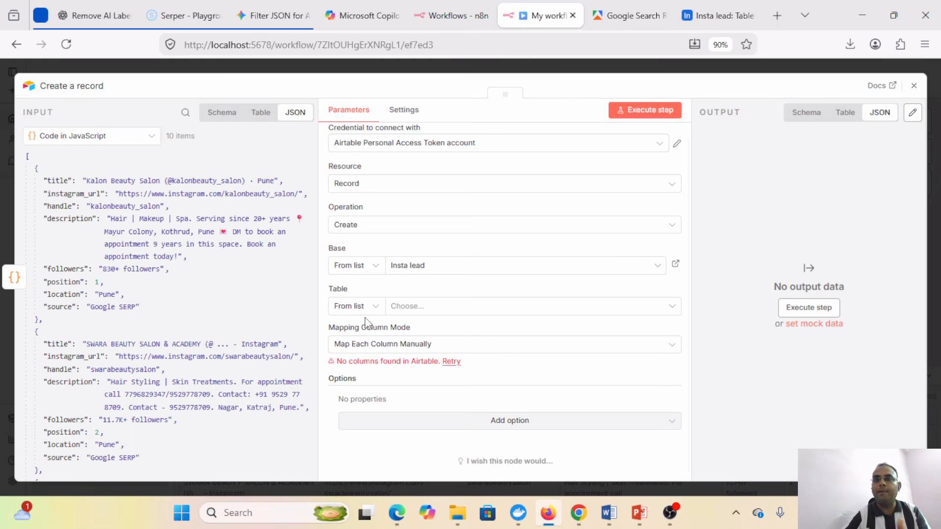
pyautogui.click(420, 309)
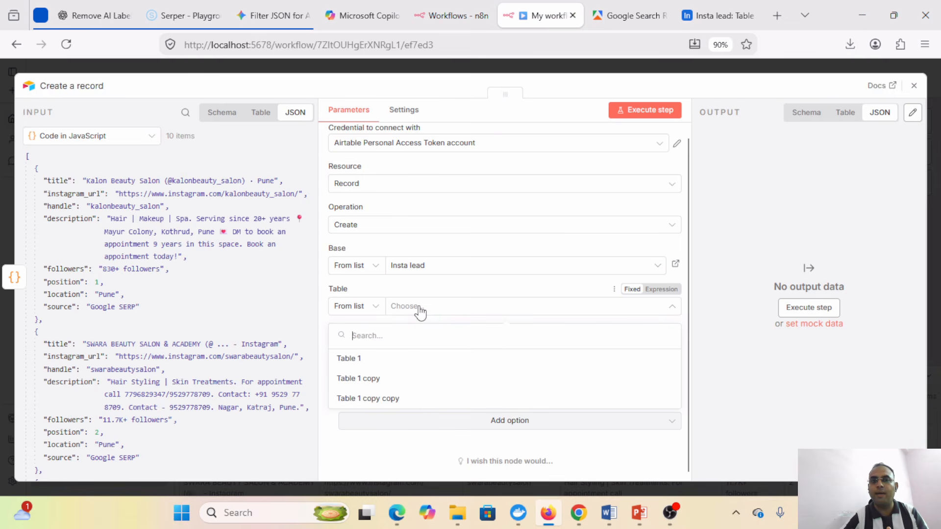
pyautogui.click(361, 364)
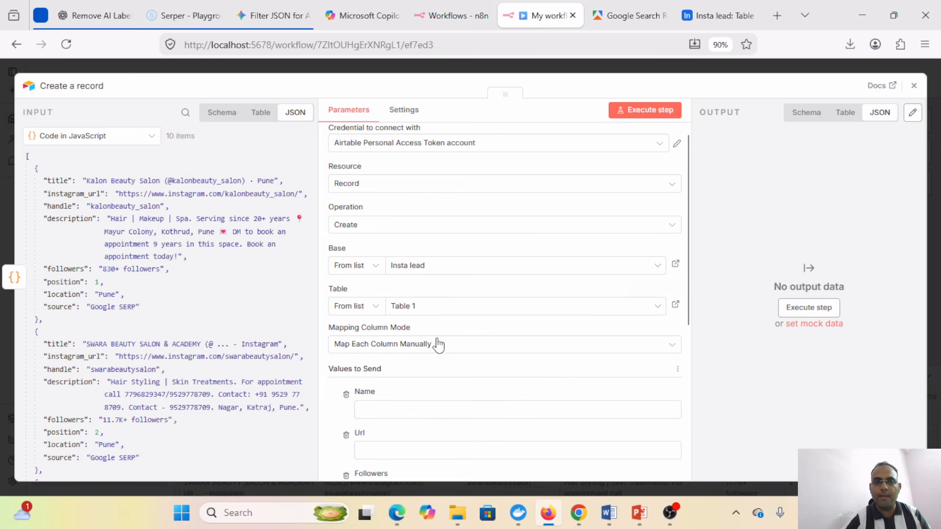
# Step: Map the input's title field to the Name column and instagram_url to the Url column
pyautogui.moveTo(689, 287); pyautogui.dragTo(685, 387)
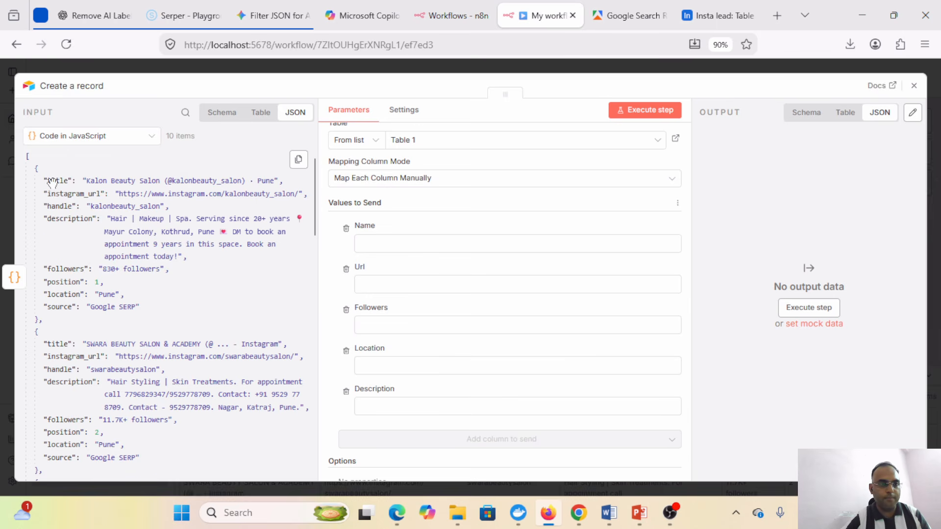
pyautogui.moveTo(53, 181); pyautogui.dragTo(394, 248)
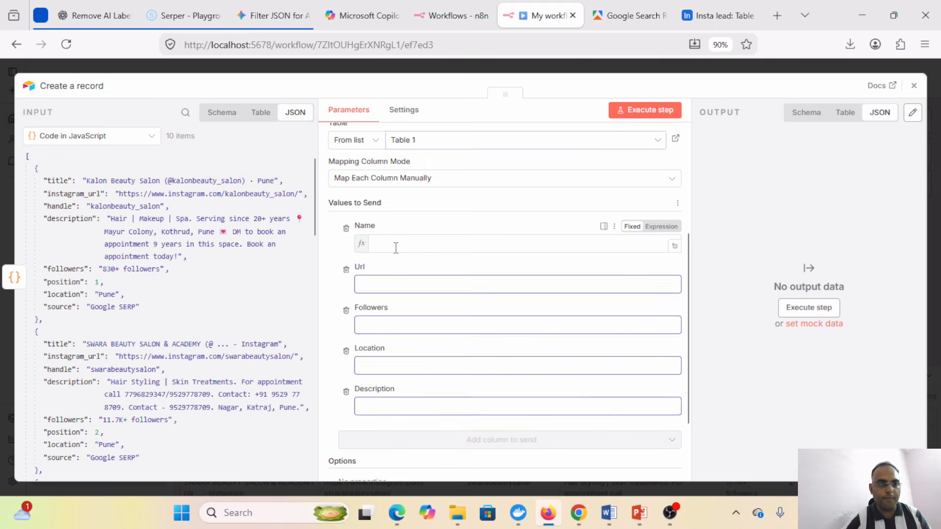
pyautogui.moveTo(84, 195); pyautogui.dragTo(332, 257)
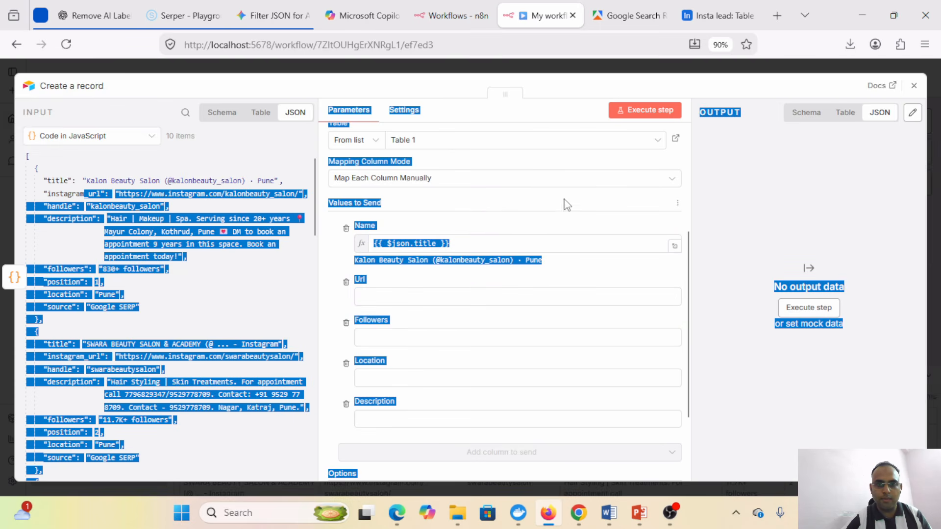
pyautogui.click(540, 226)
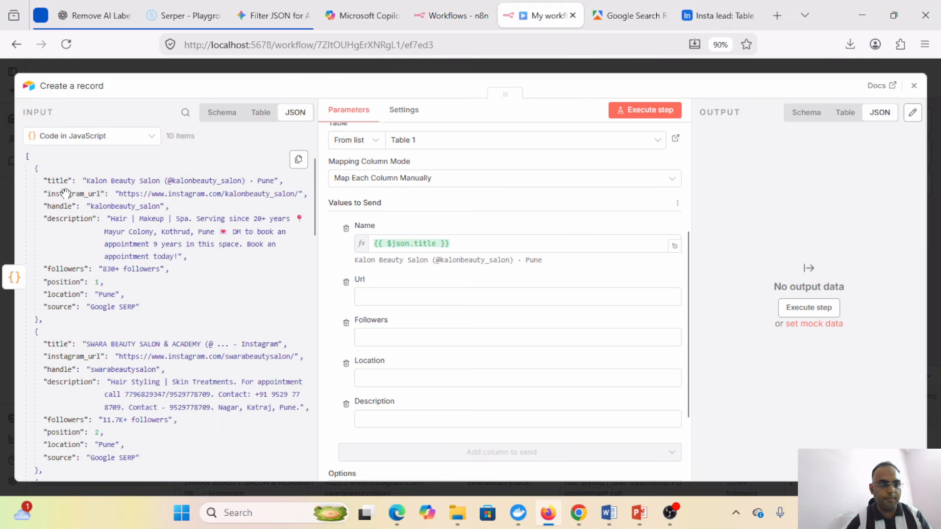
pyautogui.moveTo(69, 194); pyautogui.dragTo(443, 298)
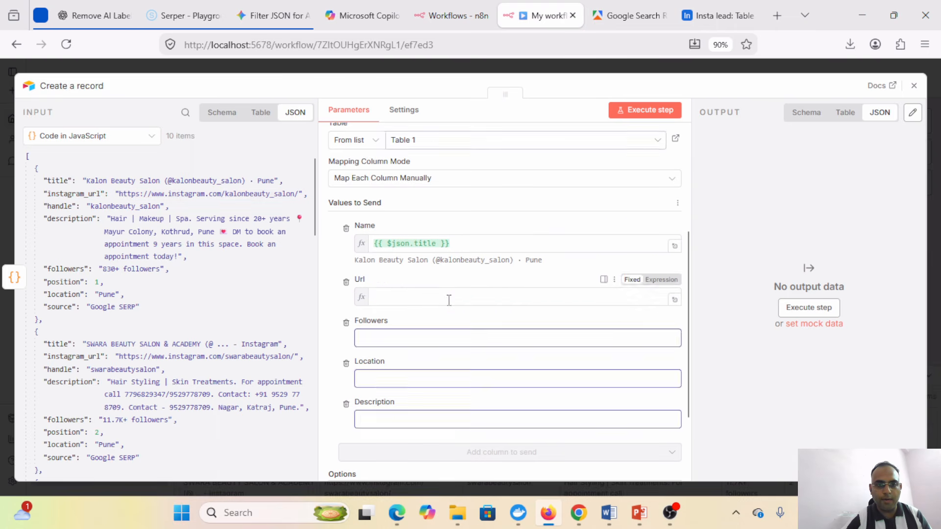
pyautogui.click(447, 297)
pyautogui.click(336, 296)
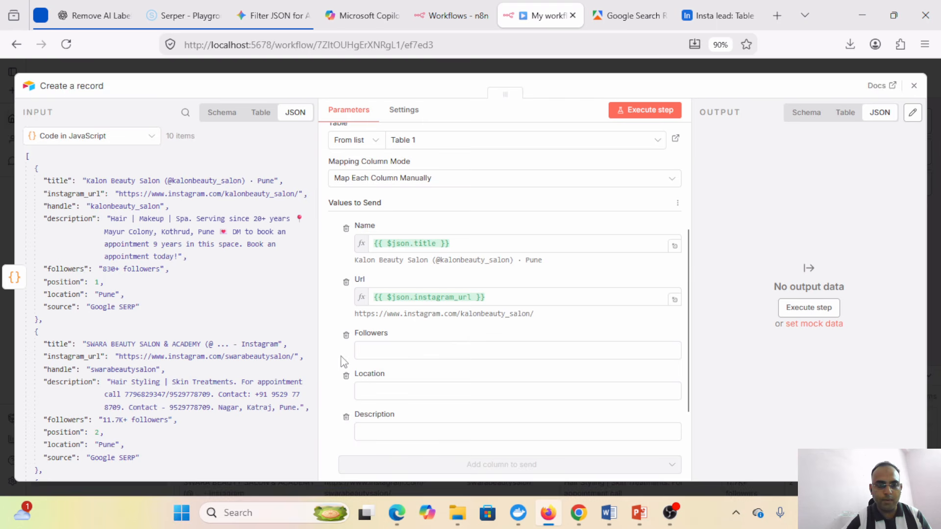
# Step: Map the input's followers field to the Followers column and location to the Location column
pyautogui.moveTo(69, 269); pyautogui.dragTo(387, 352)
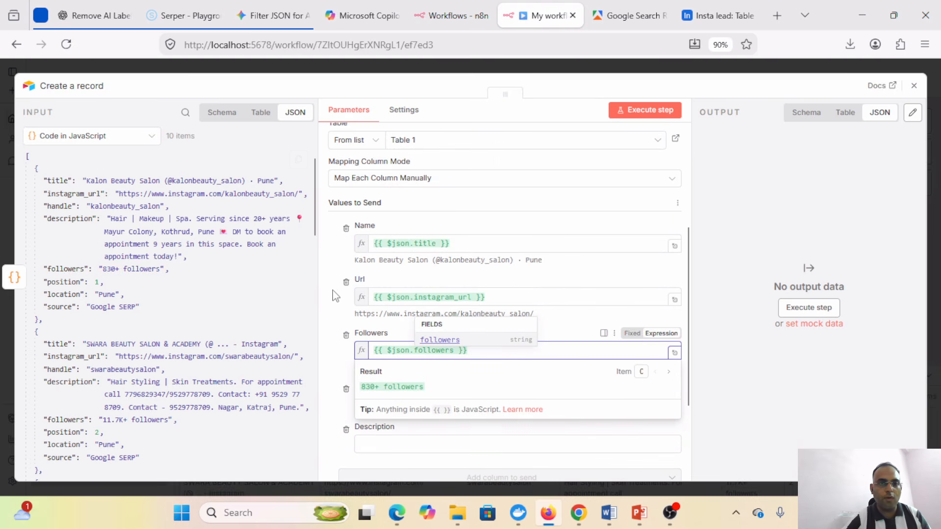
pyautogui.click(327, 343)
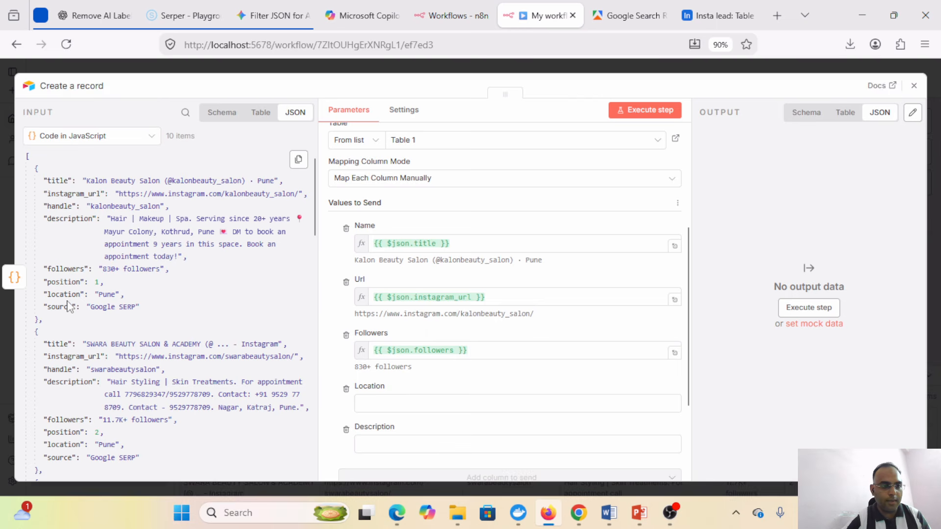
pyautogui.moveTo(65, 296); pyautogui.dragTo(400, 404)
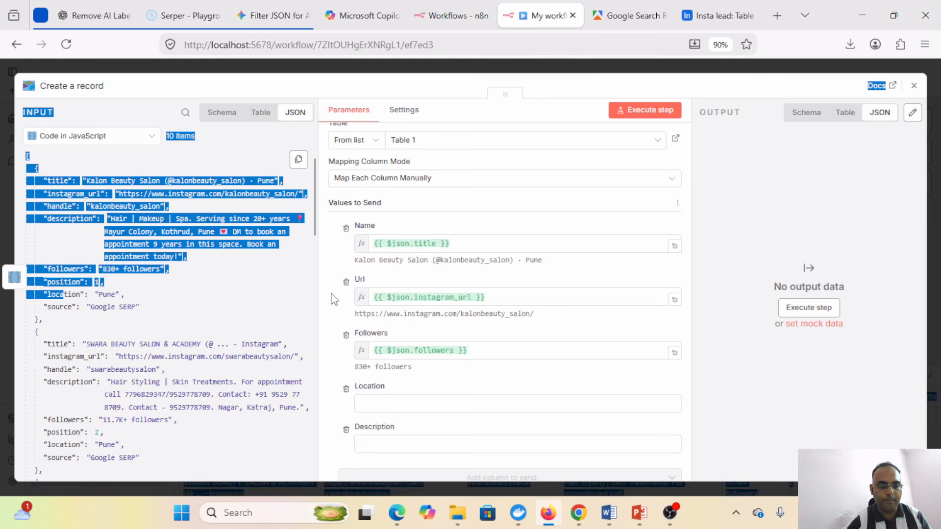
pyautogui.click(332, 250)
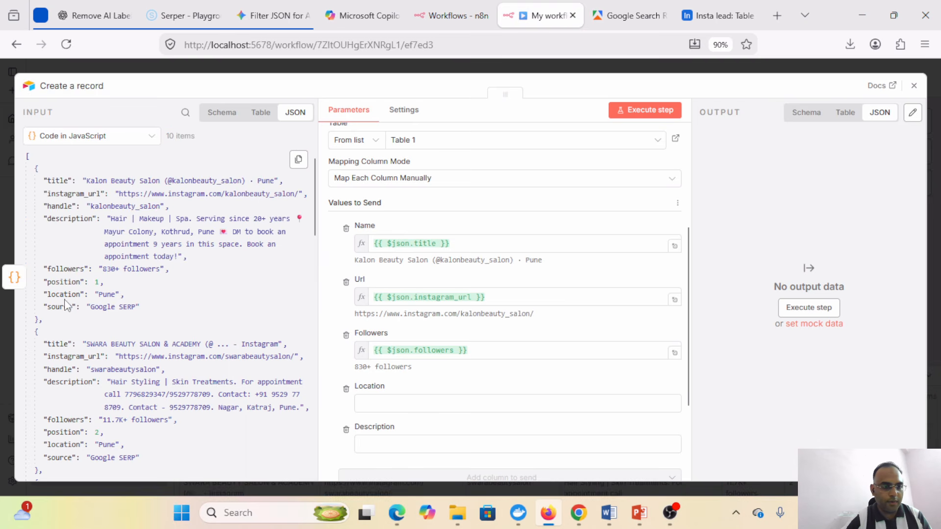
pyautogui.moveTo(63, 294); pyautogui.dragTo(418, 398)
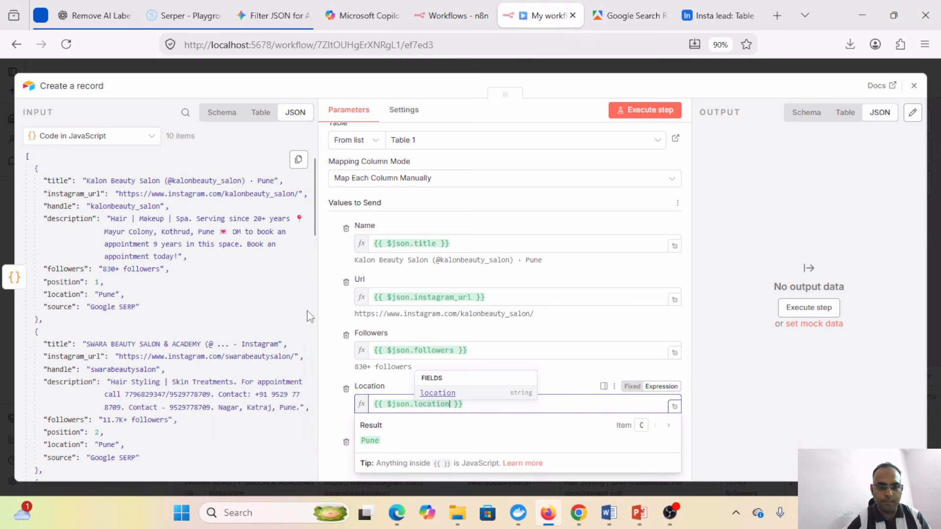
pyautogui.click(329, 336)
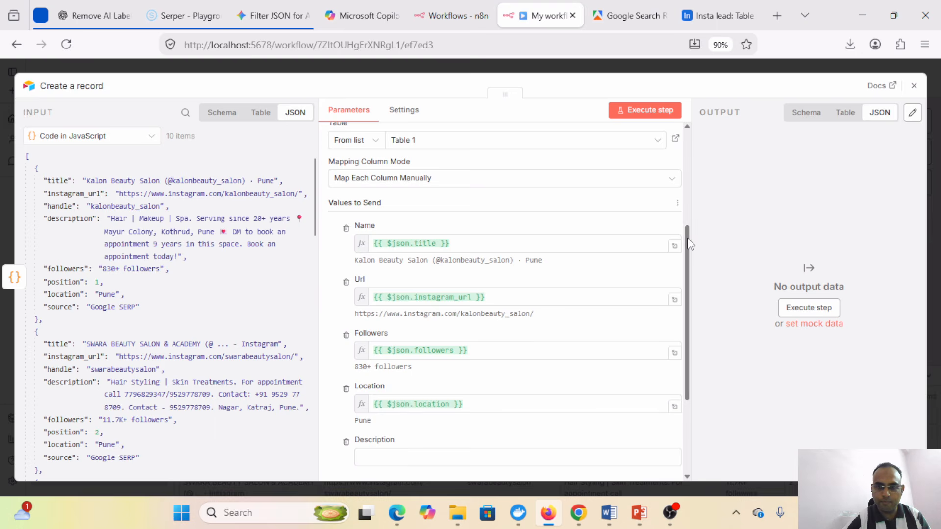
# Step: Map the input's description field to the Description column and execute the Create a record node
pyautogui.scroll(-2, 686, 242)
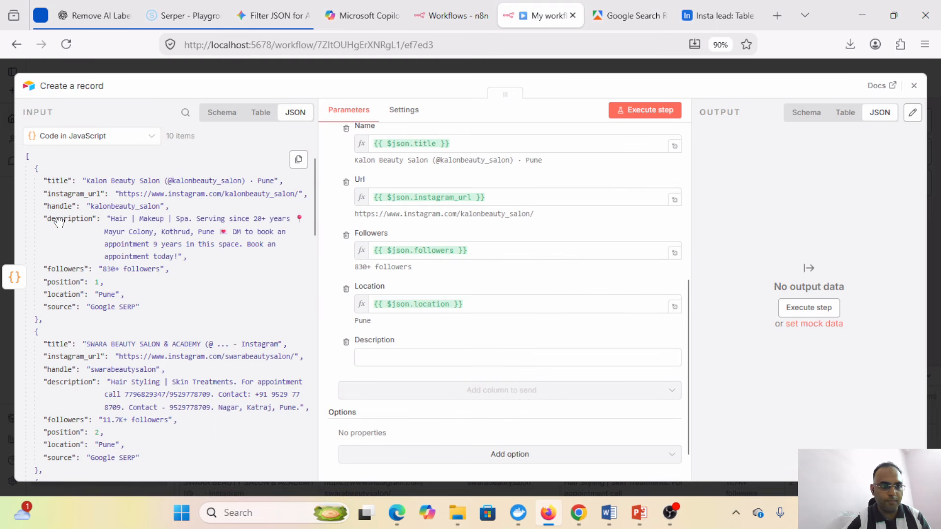
pyautogui.moveTo(58, 222); pyautogui.dragTo(390, 365)
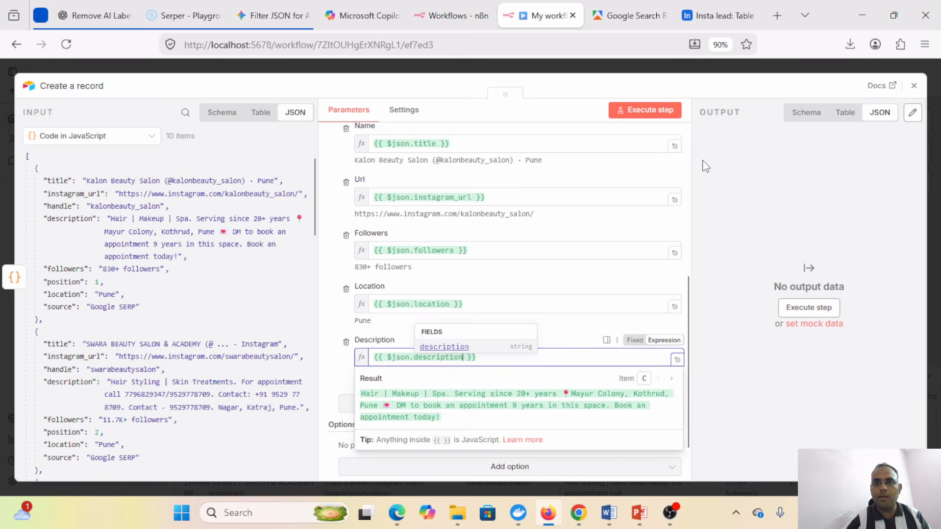
pyautogui.click(643, 110)
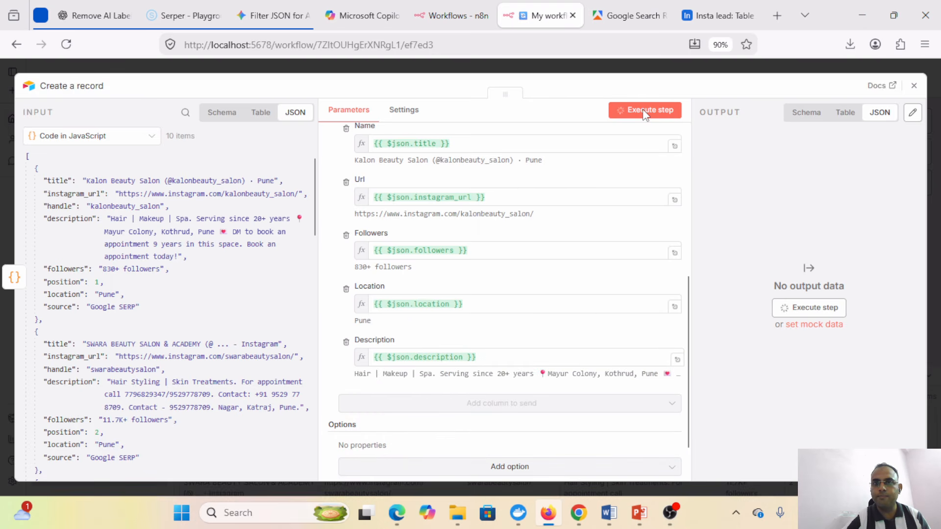
# Step: Check Table 1 in Airtable for the new records against the Create a record node's output and settings, and close the node
pyautogui.click(713, 14)
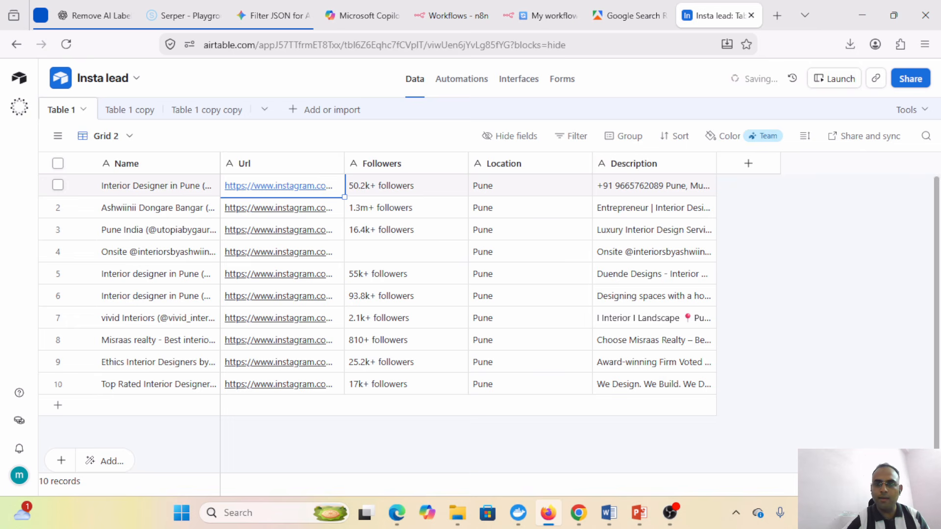
pyautogui.scroll(-1, 364, 430)
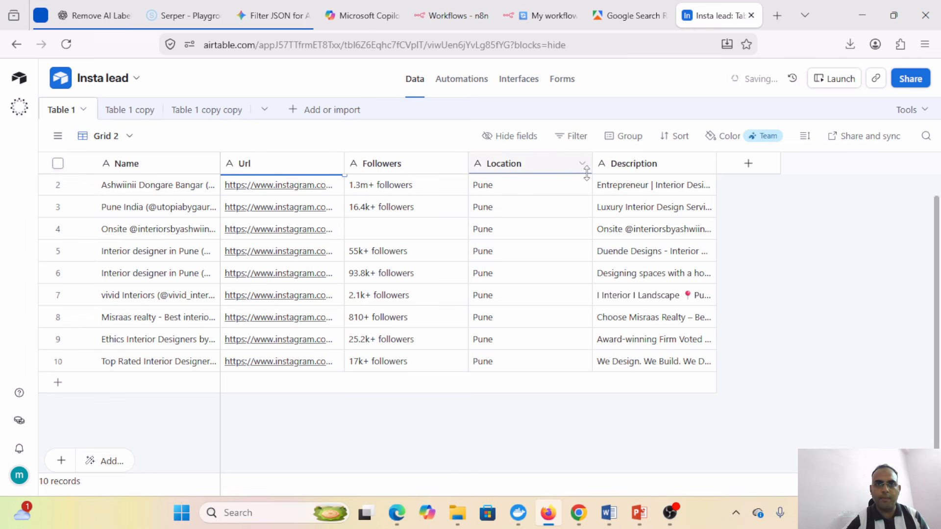
pyautogui.click(536, 16)
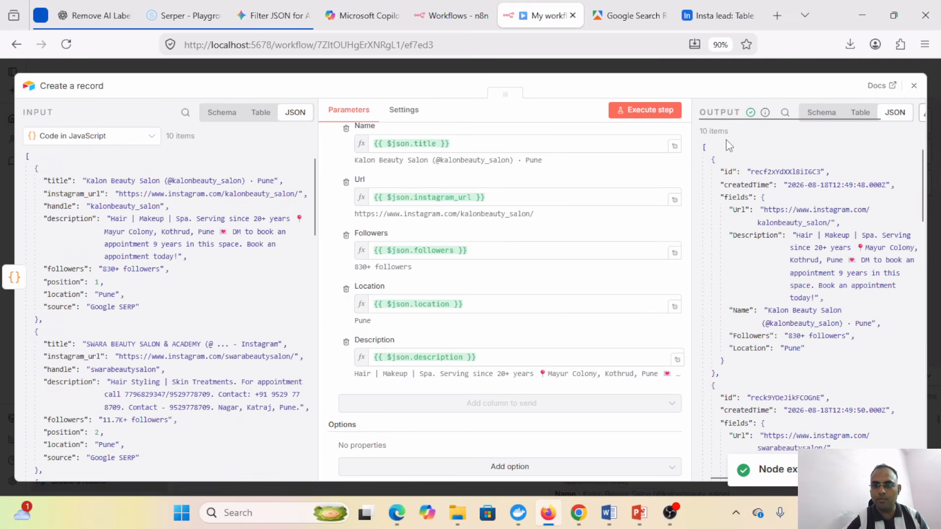
pyautogui.click(717, 15)
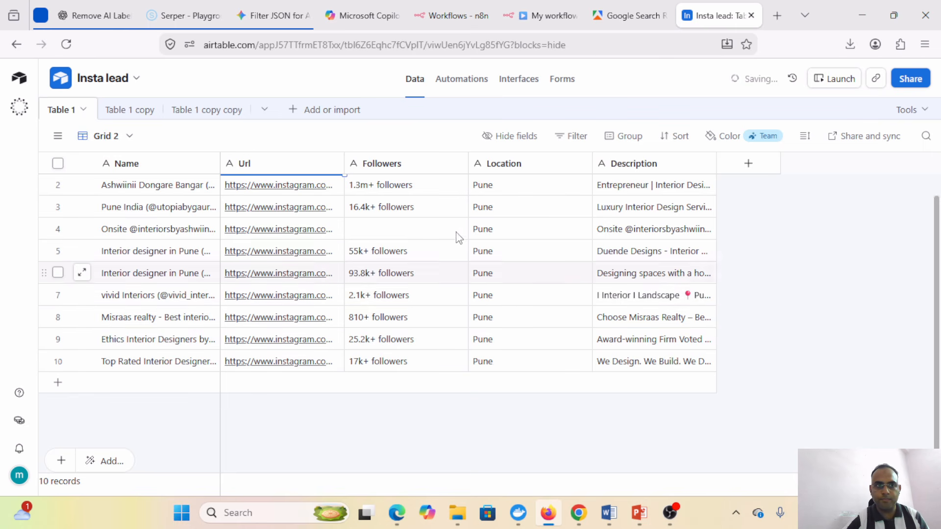
pyautogui.click(544, 15)
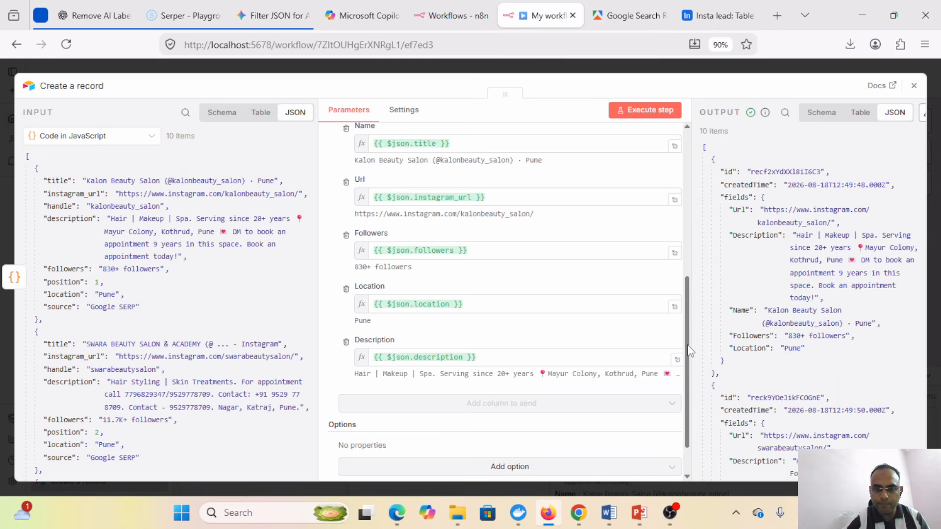
pyautogui.scroll(4, 681, 256)
pyautogui.scroll(1, 681, 257)
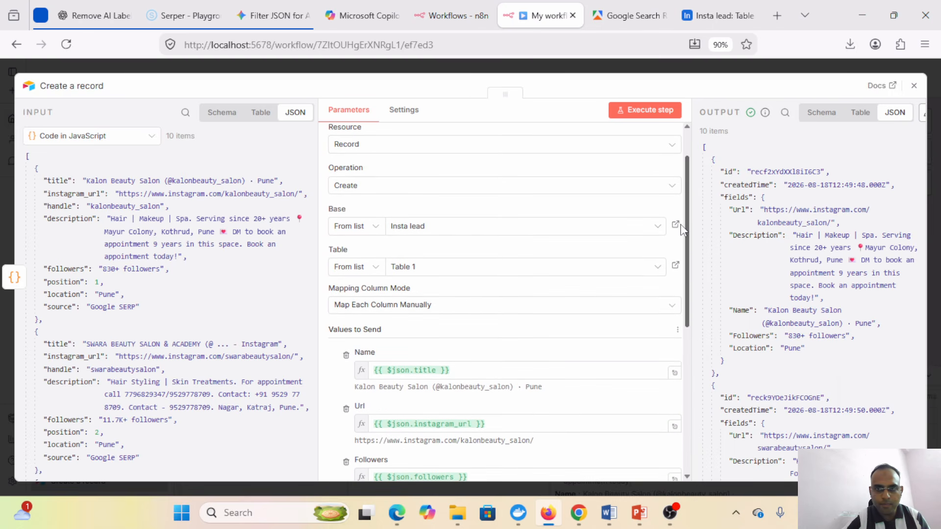
pyautogui.click(724, 16)
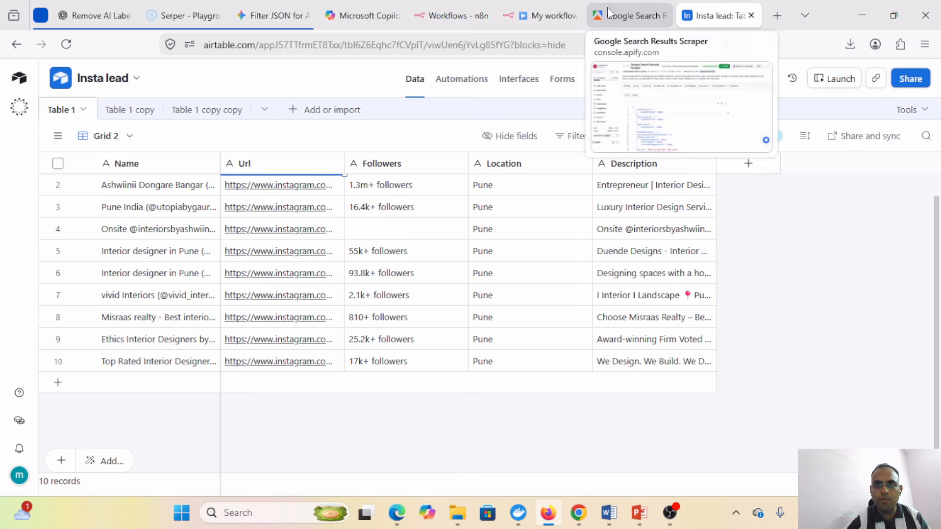
pyautogui.click(540, 6)
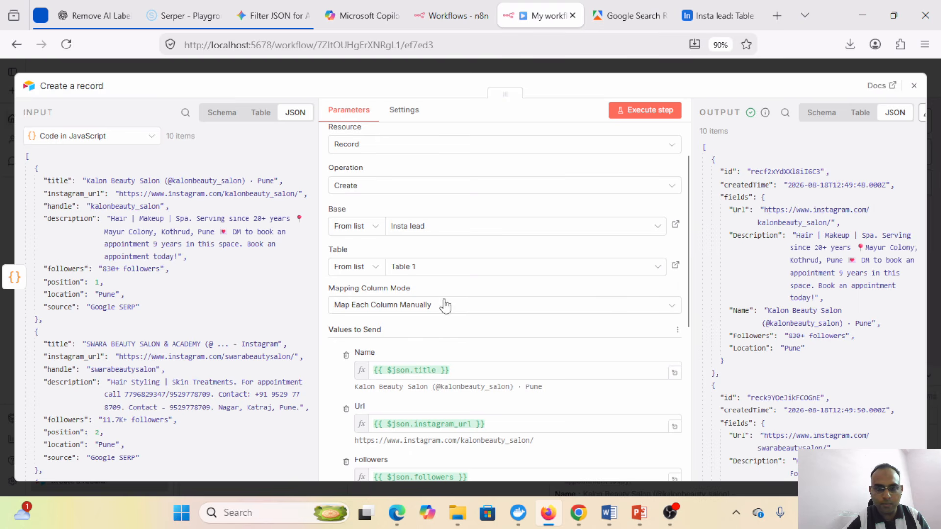
pyautogui.moveTo(684, 280); pyautogui.dragTo(665, 179)
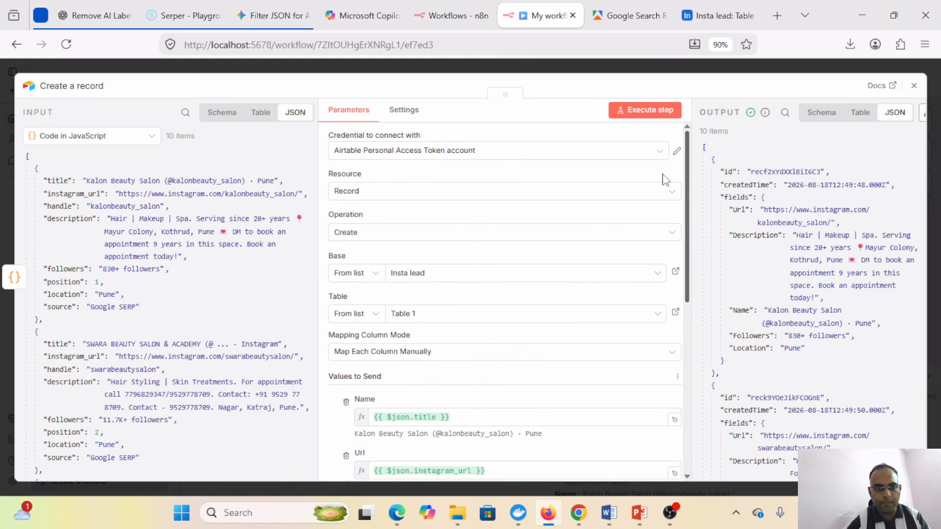
pyautogui.click(914, 85)
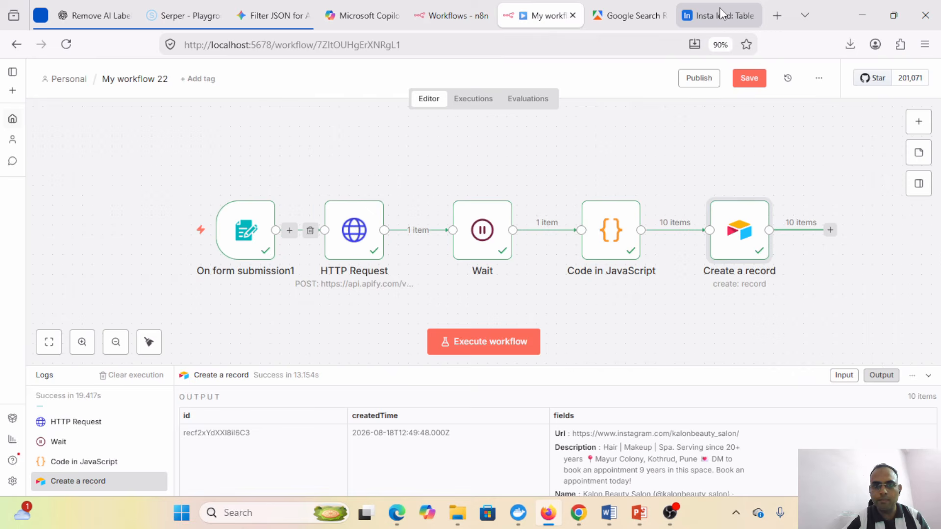
# Step: Switch to the Insta lead base in Airtable, reload Table 1 and dismiss the cookie preferences notice
pyautogui.click(719, 12)
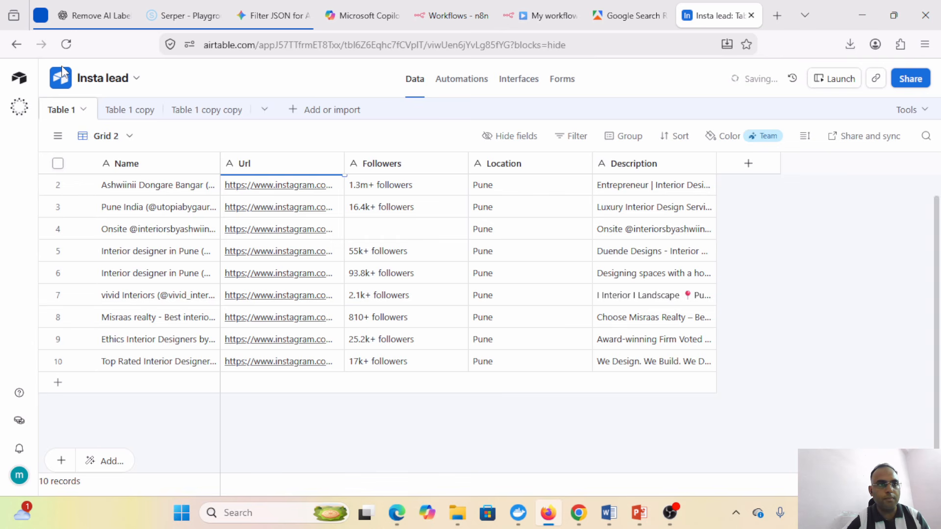
pyautogui.click(66, 44)
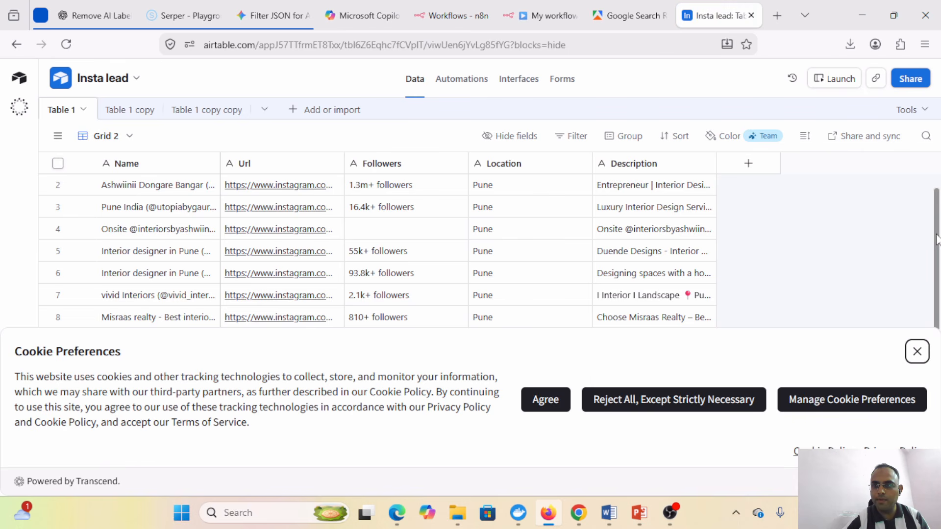
pyautogui.scroll(-1, 937, 247)
pyautogui.click(916, 351)
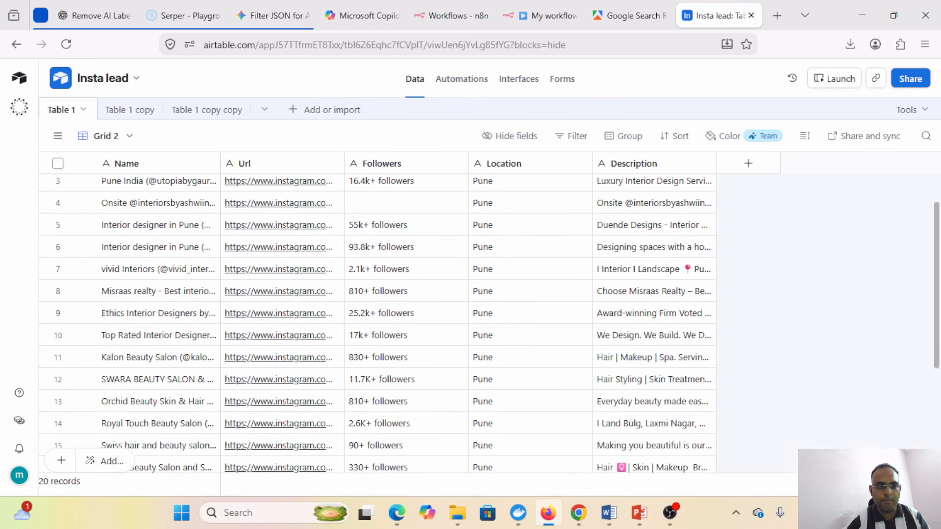
# Step: Review the newly added beauty salon records and open the Instagram link of the SWARA BEAUTY SALON record
pyautogui.moveTo(934, 215); pyautogui.dragTo(934, 318)
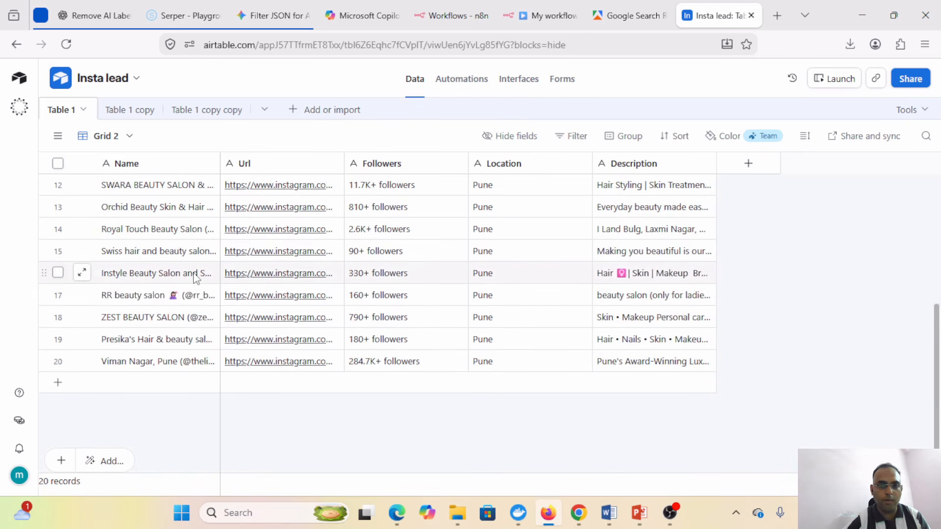
pyautogui.click(161, 188)
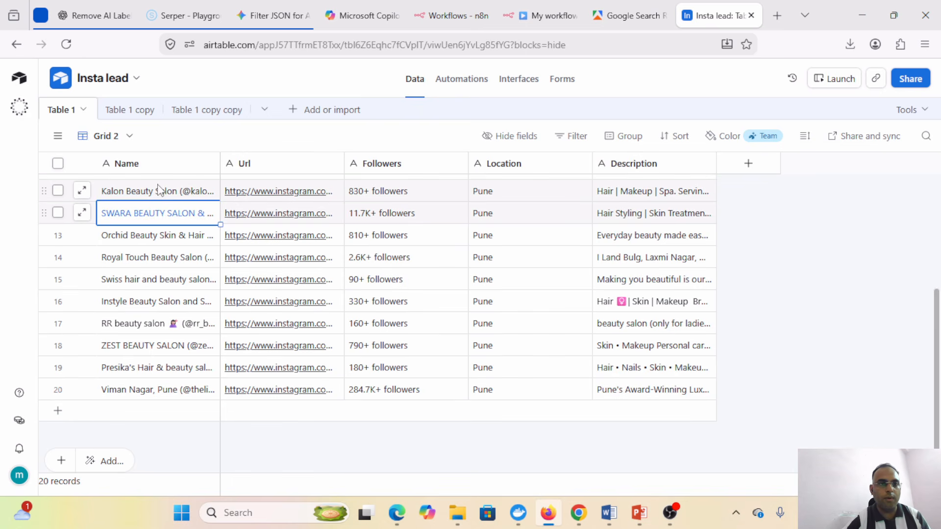
pyautogui.click(273, 214)
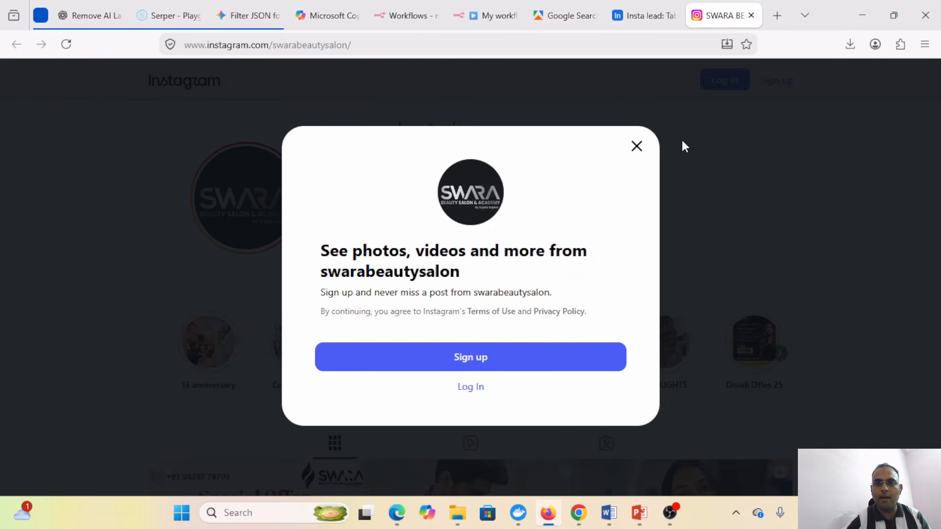
# Step: Dismiss the sign-up prompt and review the swarabeautysalon Instagram profile's follower count, bio, highlights and posts
pyautogui.click(637, 147)
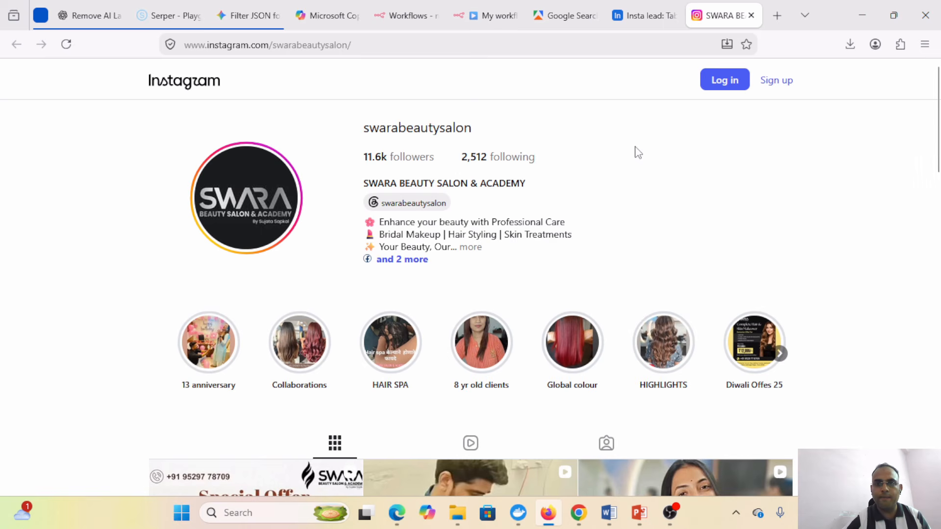
pyautogui.scroll(-4, 935, 228)
pyautogui.moveTo(935, 228); pyautogui.dragTo(937, 154)
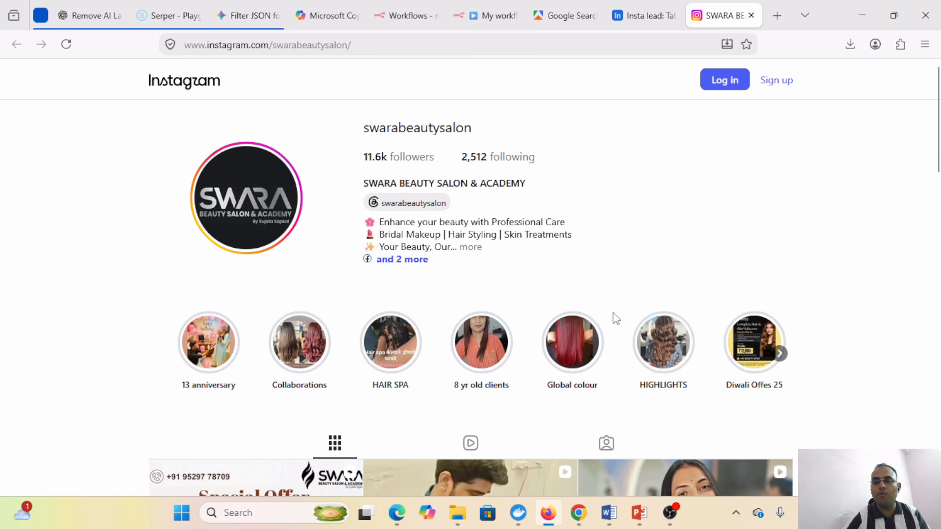
pyautogui.scroll(-2, 937, 194)
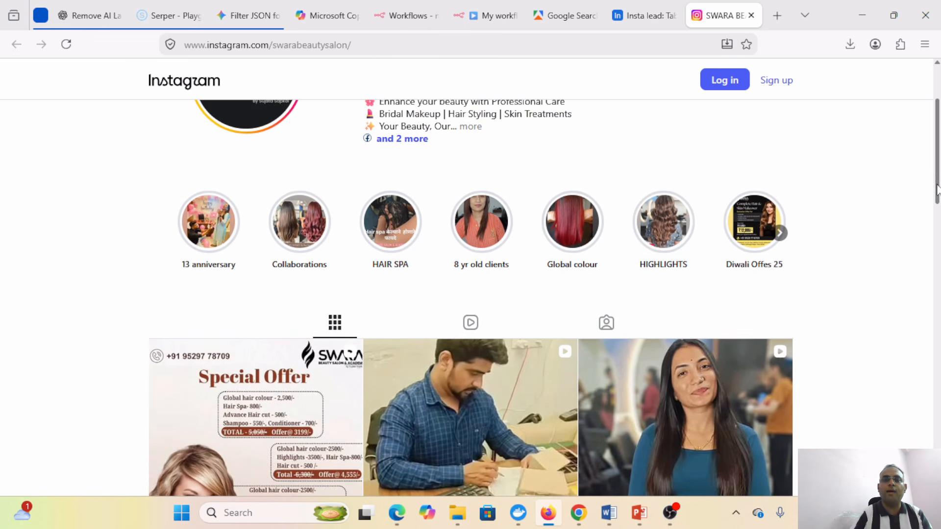
# Step: Return to the Insta lead base in Airtable, open the RR beauty salon record's Instagram link to check it, and close that profile
pyautogui.click(669, 15)
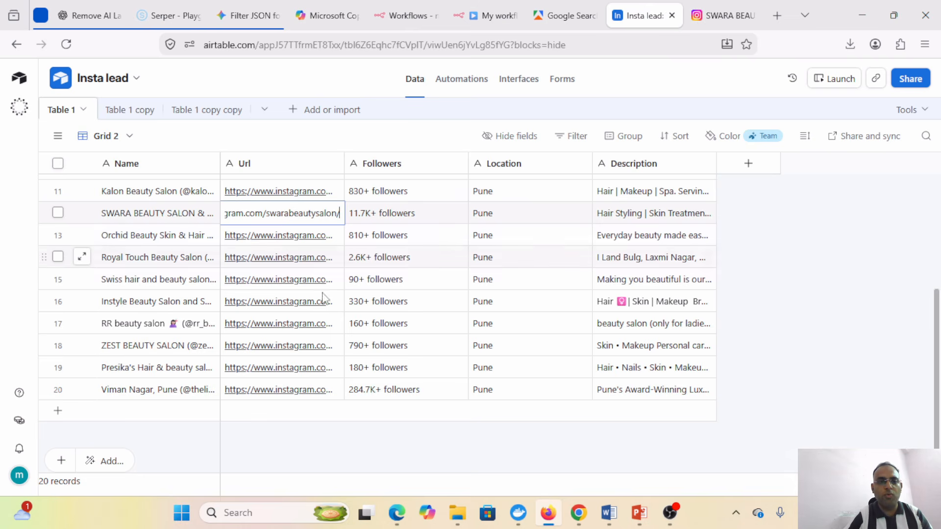
pyautogui.click(260, 328)
pyautogui.click(260, 327)
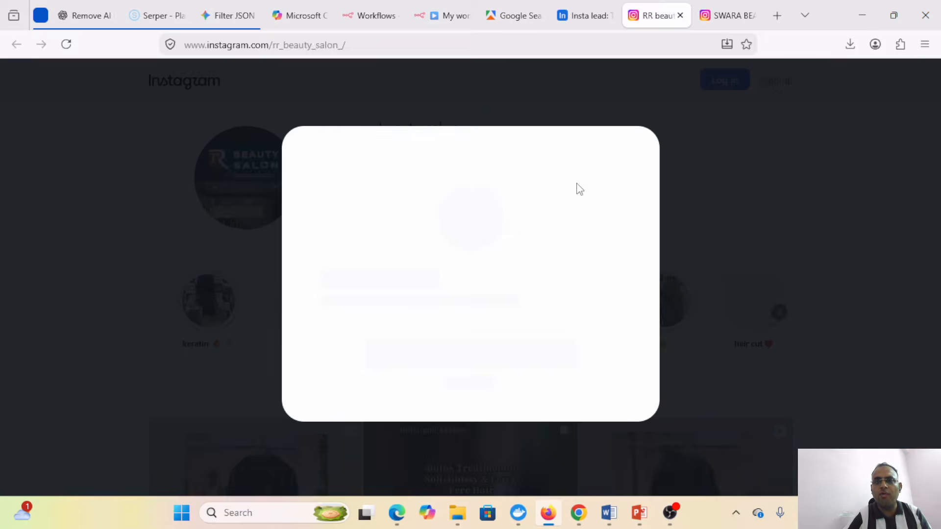
pyautogui.click(680, 16)
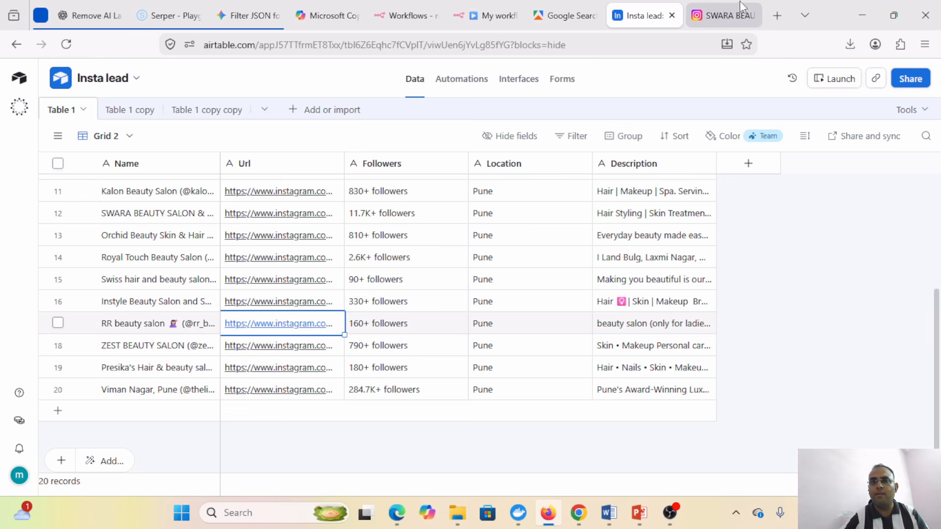
# Step: Close the SWARA BEAUTY SALON Instagram page and switch to the n8n workflow
pyautogui.click(730, 15)
pyautogui.click(752, 16)
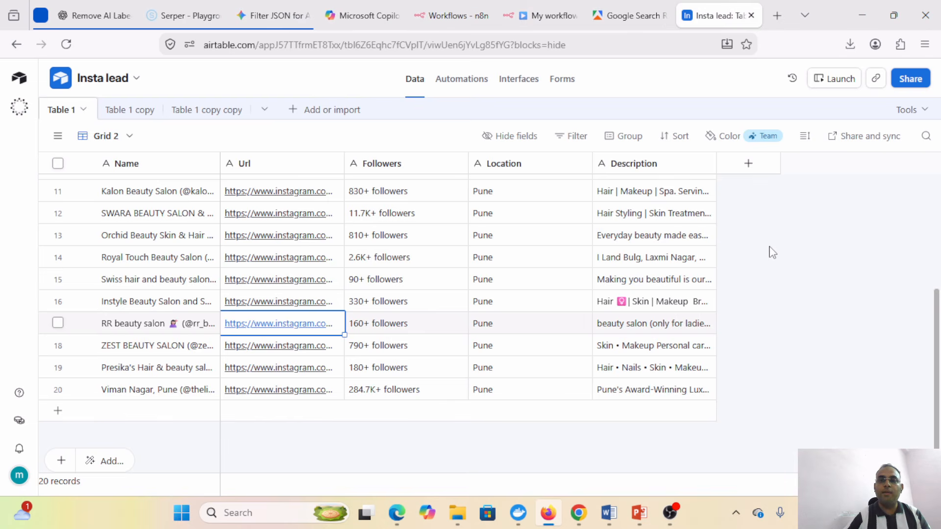
pyautogui.click(536, 14)
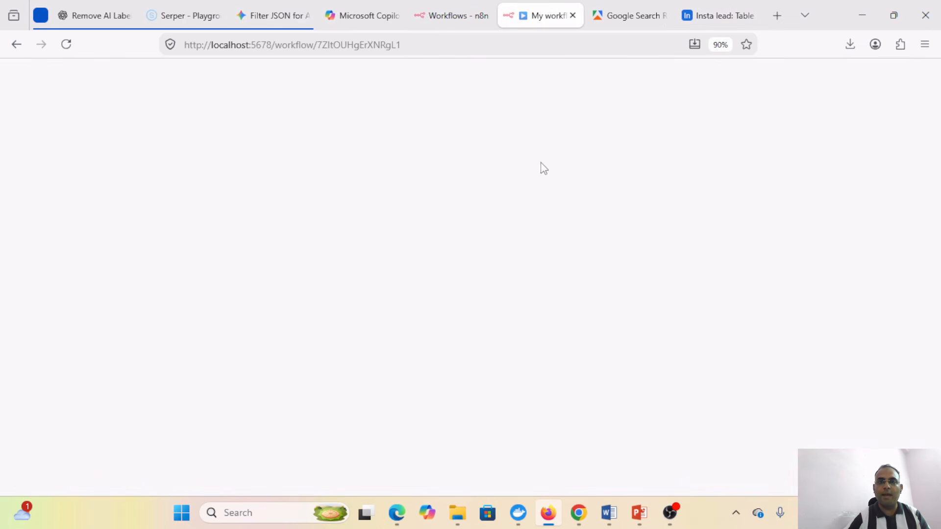